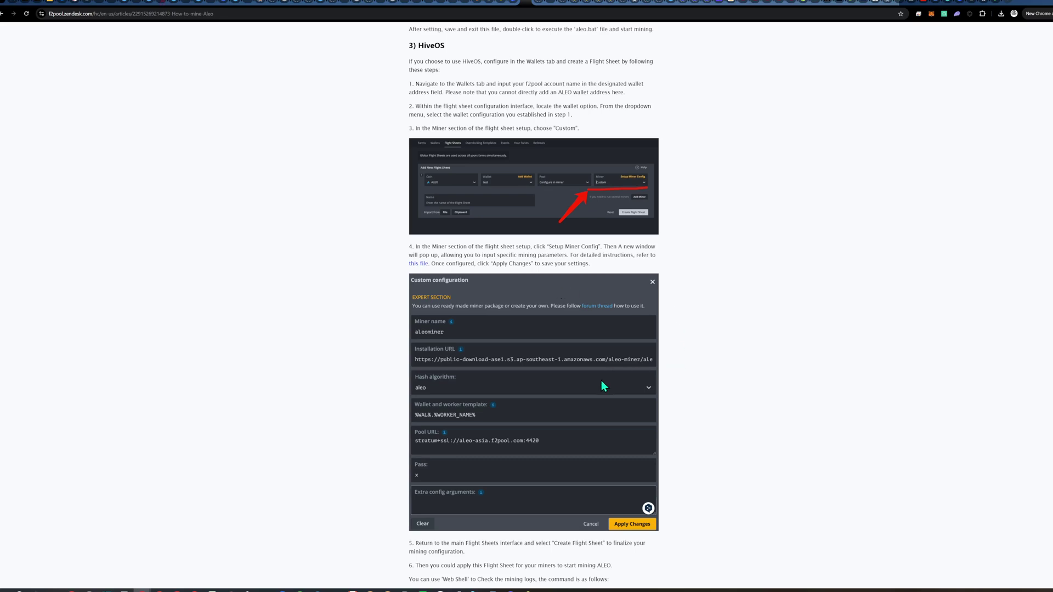
Step: Select the full 3.0.10 HiveOS download link in the Miner wget link document, then hide the document
{"action": "scroll", "coordinate": [607, 386], "scroll_direction": "up", "scroll_amount": 5}
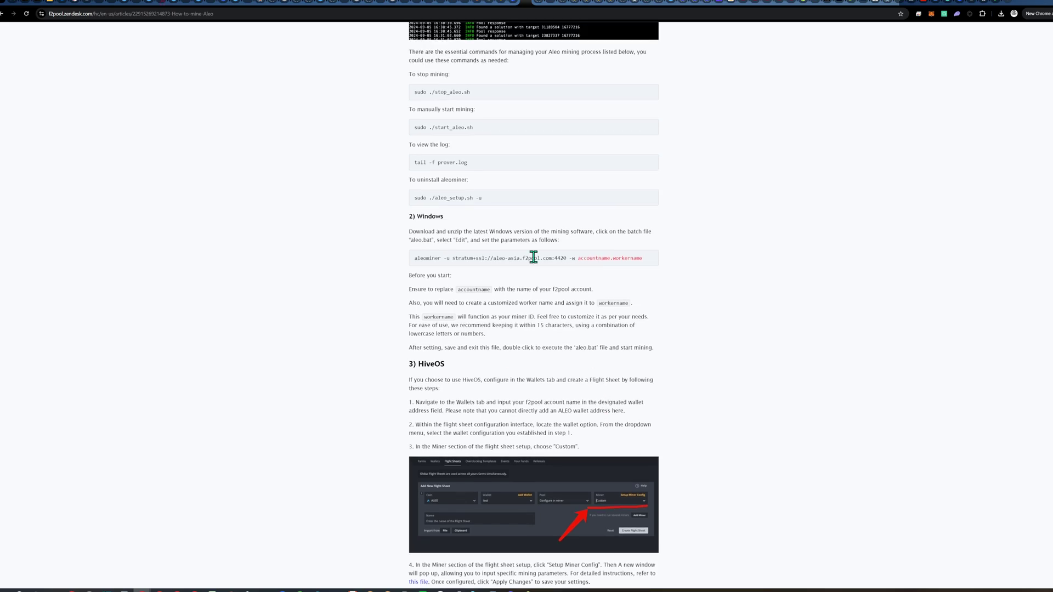
{"action": "scroll", "coordinate": [517, 267], "scroll_direction": "up", "scroll_amount": 12}
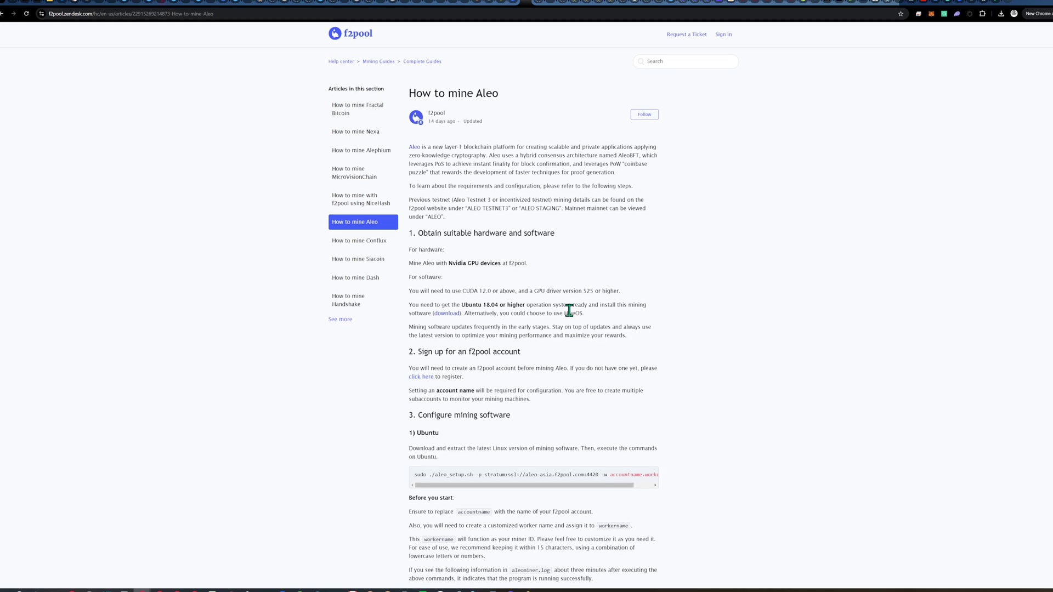
{"action": "scroll", "coordinate": [571, 327], "scroll_direction": "down", "scroll_amount": 12}
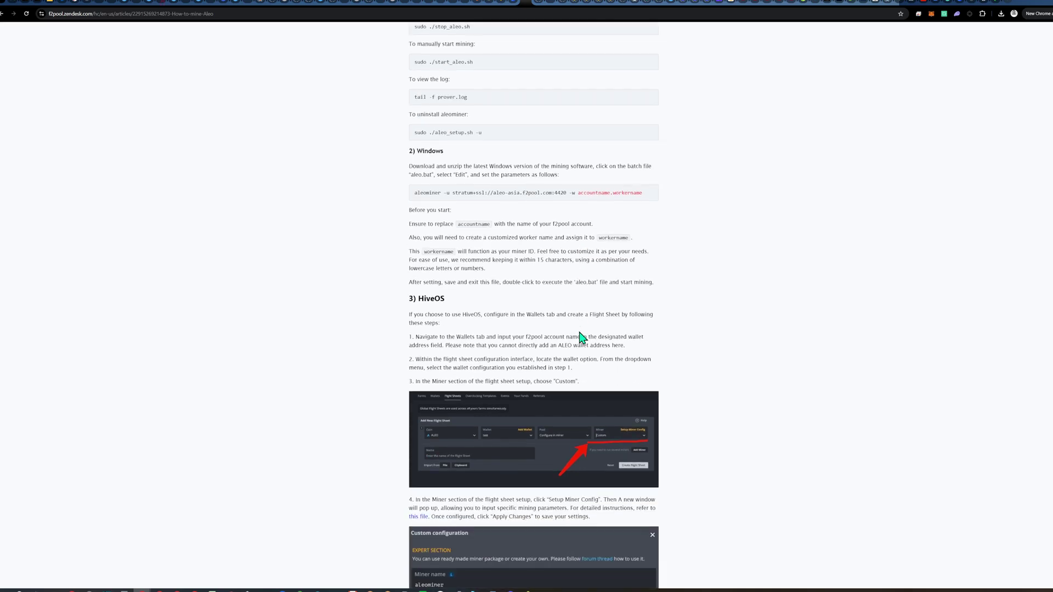
{"action": "scroll", "coordinate": [591, 434], "scroll_direction": "down", "scroll_amount": 4}
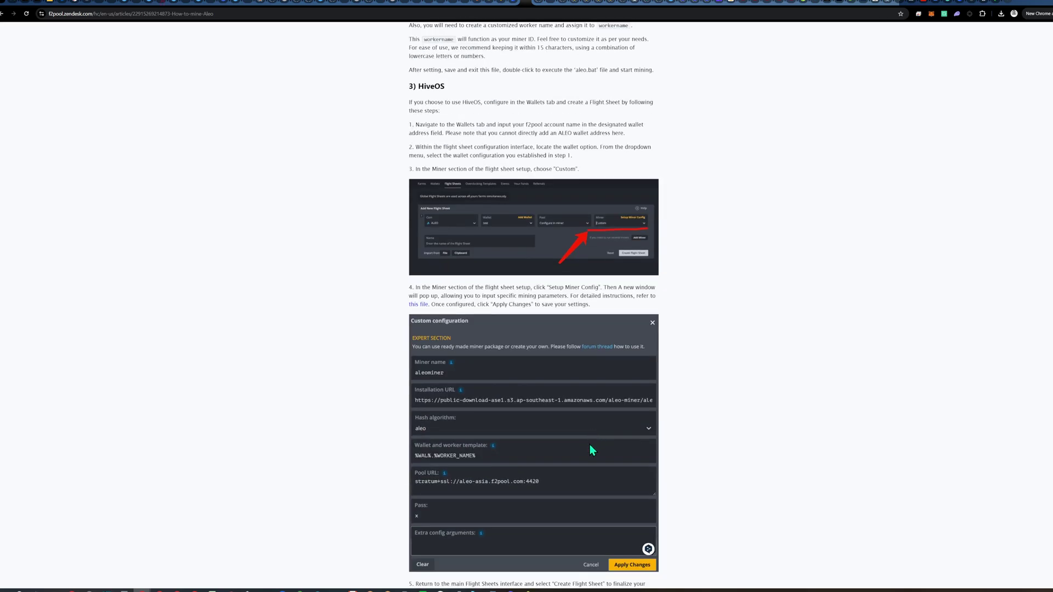
{"action": "scroll", "coordinate": [591, 445], "scroll_direction": "down", "scroll_amount": 6}
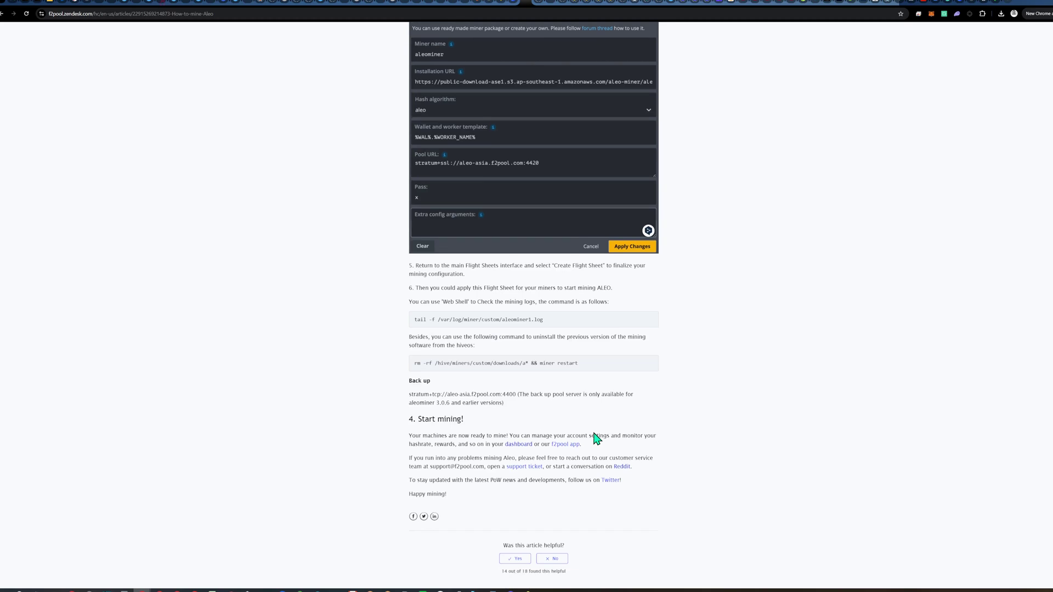
{"action": "scroll", "coordinate": [597, 439], "scroll_direction": "up", "scroll_amount": 2}
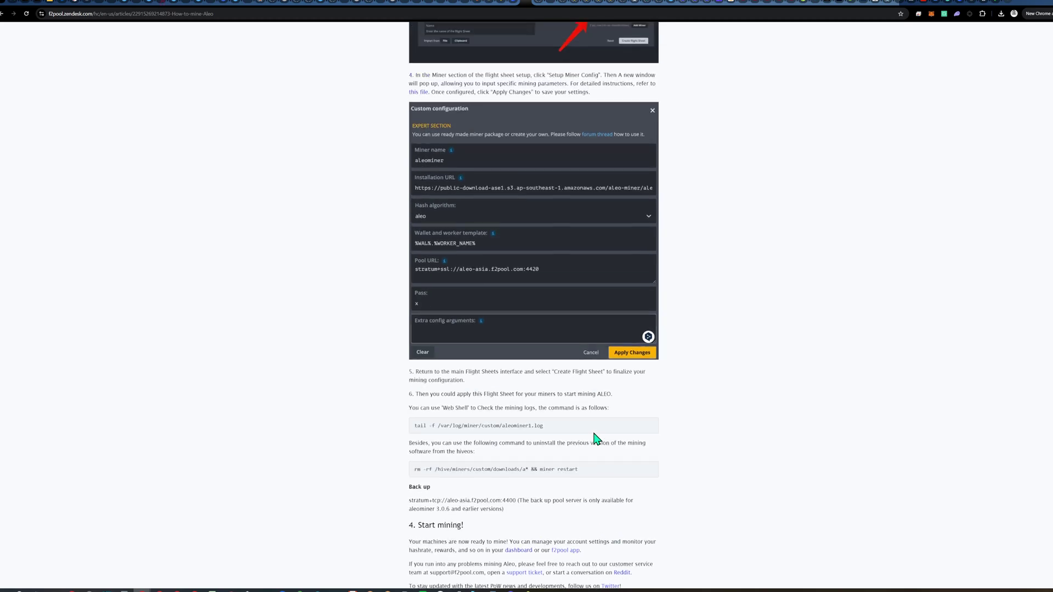
{"action": "scroll", "coordinate": [597, 439], "scroll_direction": "down", "scroll_amount": 1}
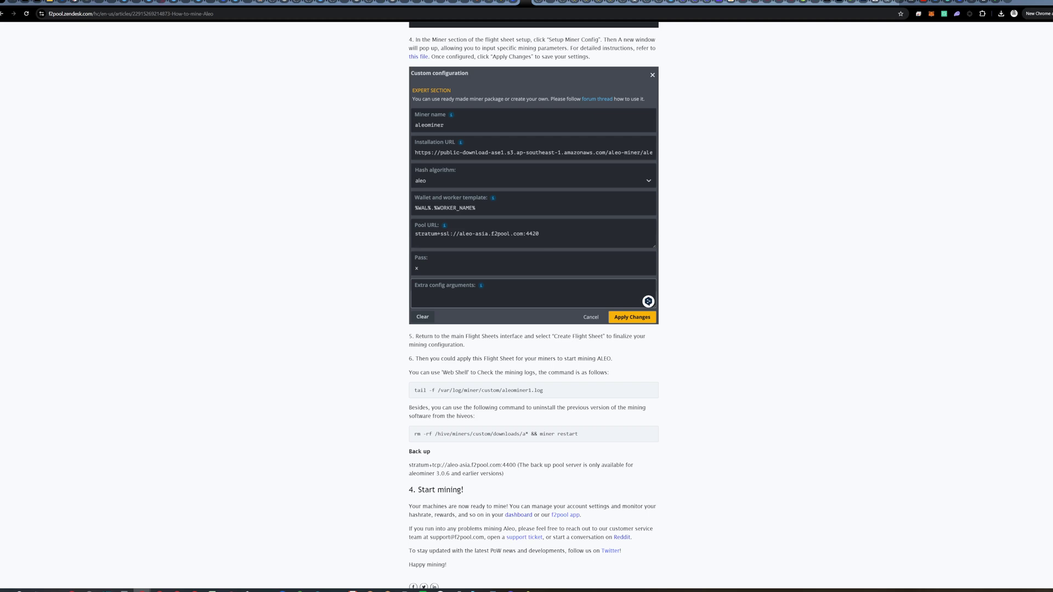
{"action": "key", "text": "alt+Tab"}
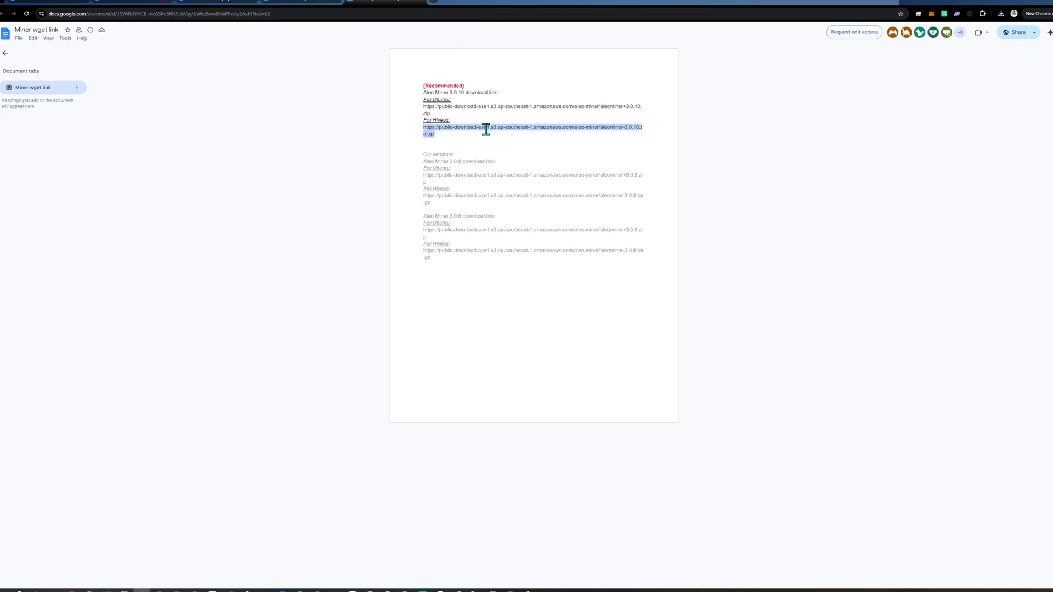
{"action": "left_click", "coordinate": [456, 143]}
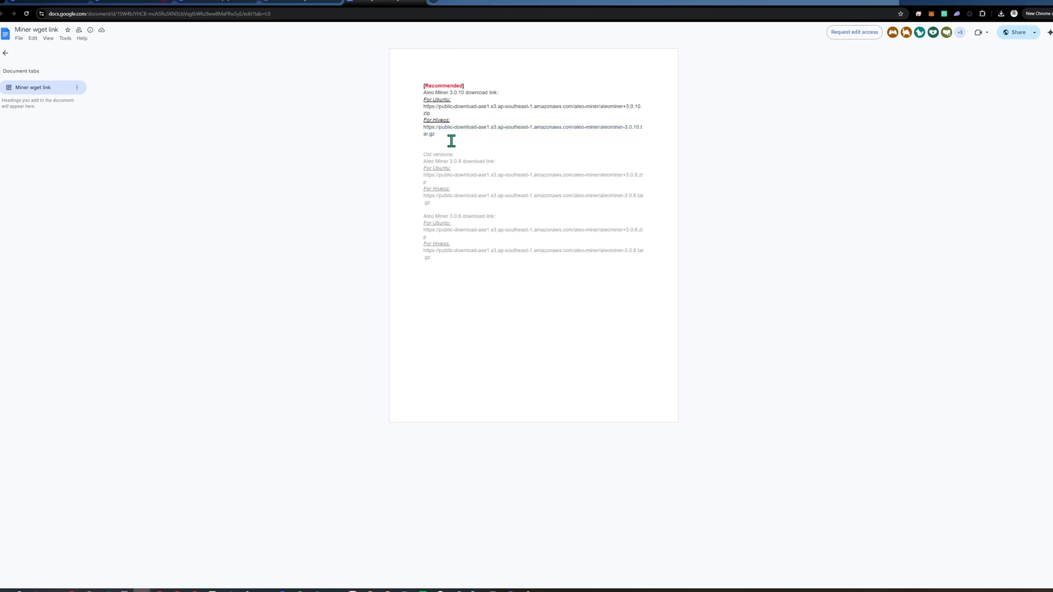
{"action": "left_click", "coordinate": [301, 2]}
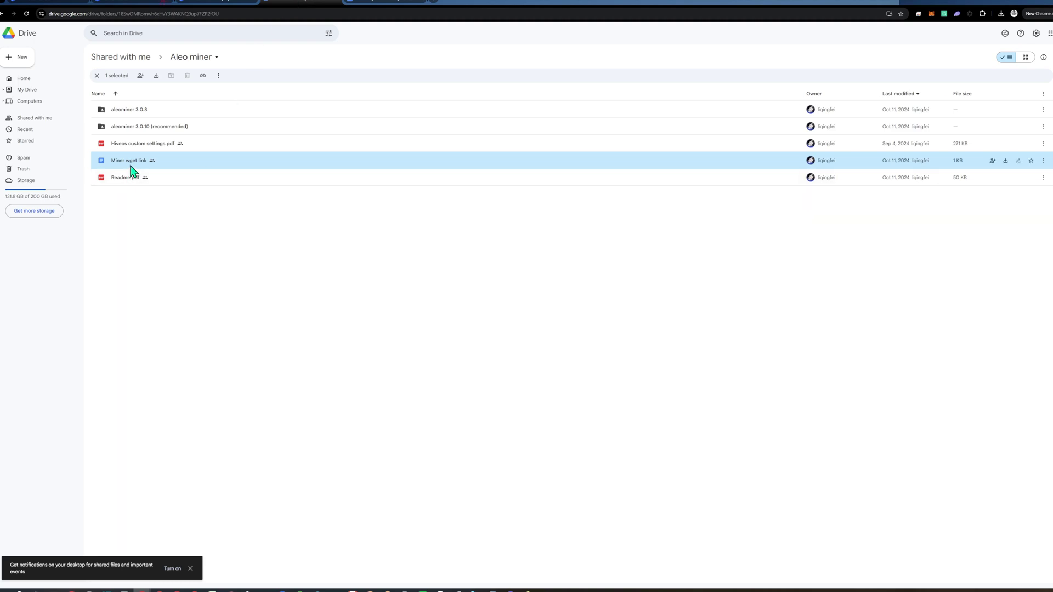
{"action": "left_click", "coordinate": [373, 3]}
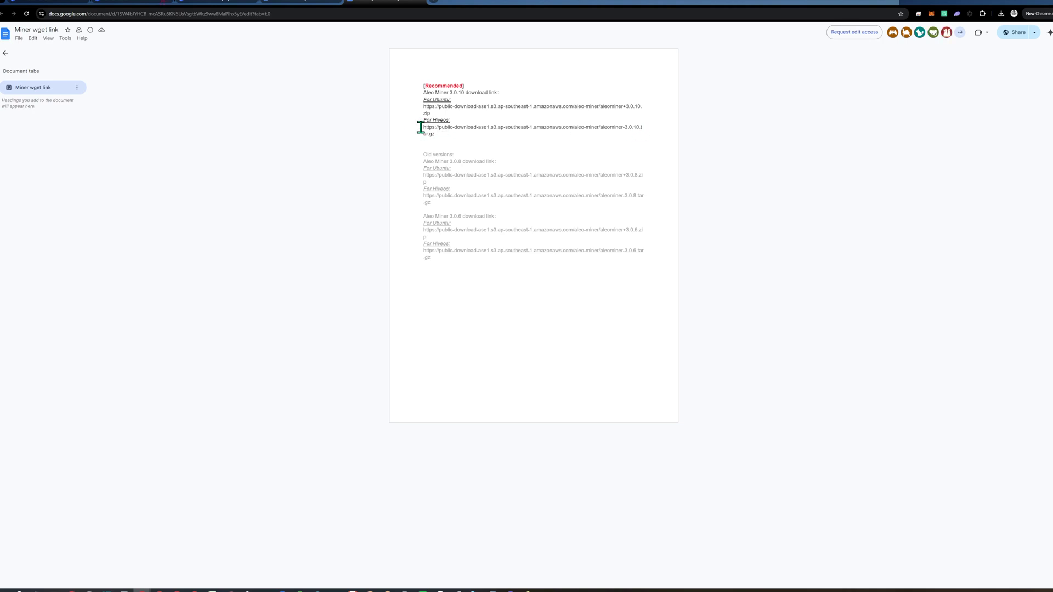
{"action": "left_click_drag", "start_coordinate": [420, 126], "coordinate": [445, 133]}
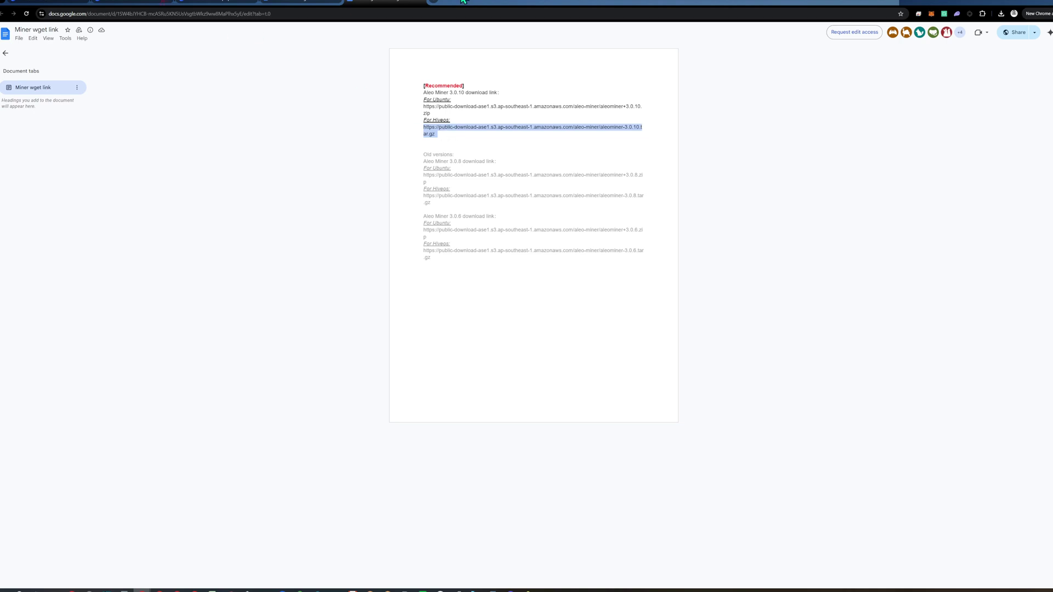
{"action": "left_click", "coordinate": [1018, 3]}
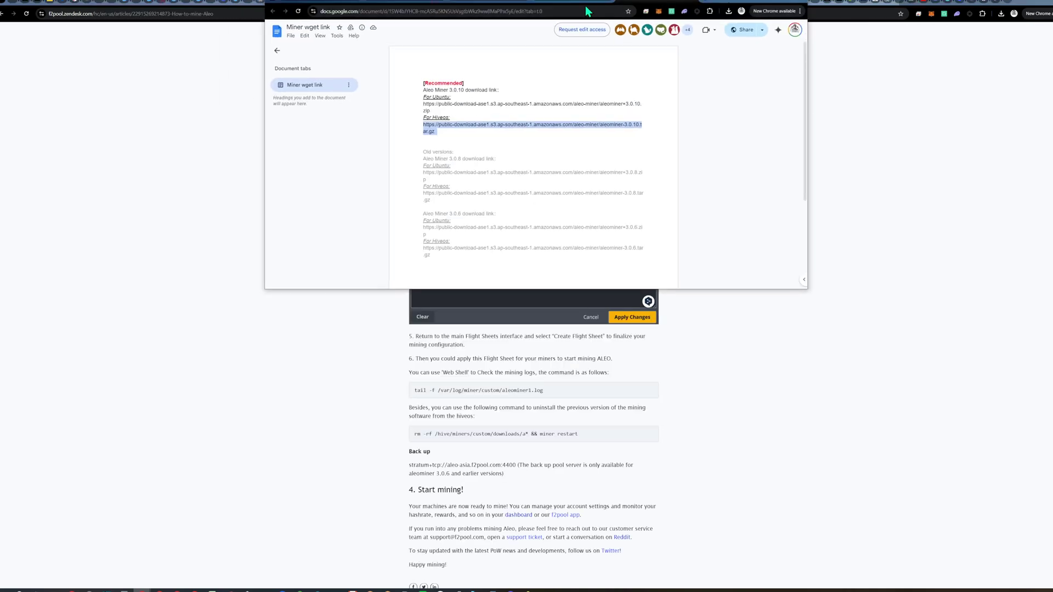
{"action": "left_click", "coordinate": [769, 3]}
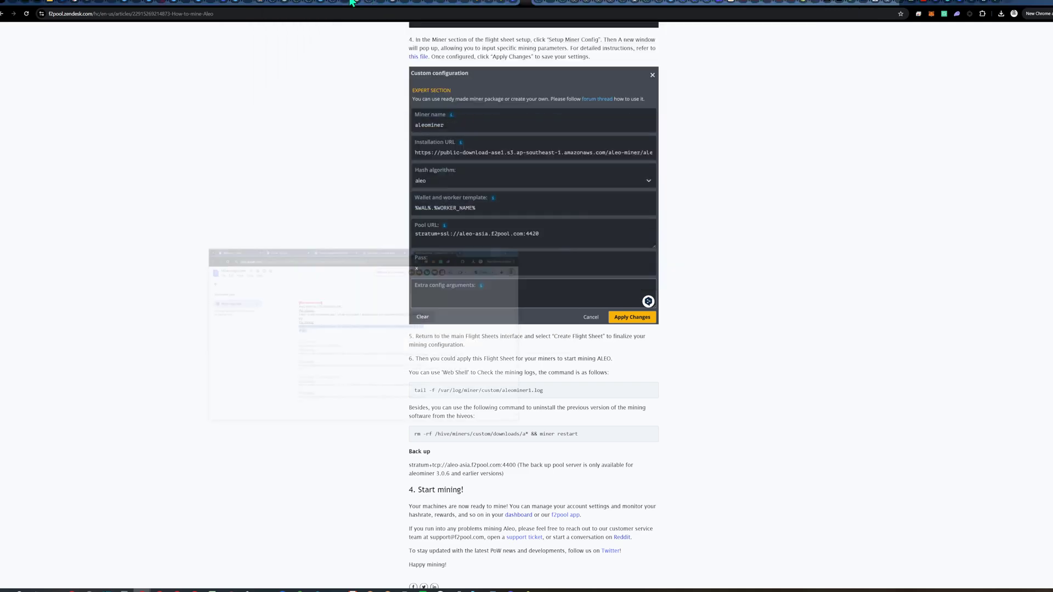
Step: Confirm that MINER-12-8x3070 is running the ALEO 3.0.10 flight sheet
{"action": "left_click", "coordinate": [504, 3]}
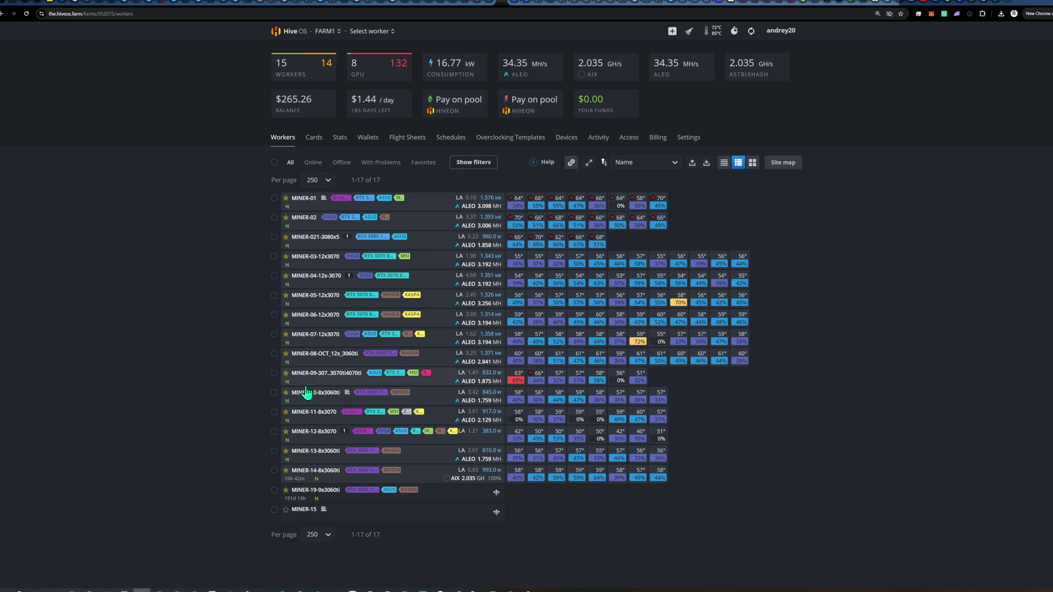
{"action": "left_click", "coordinate": [306, 434]}
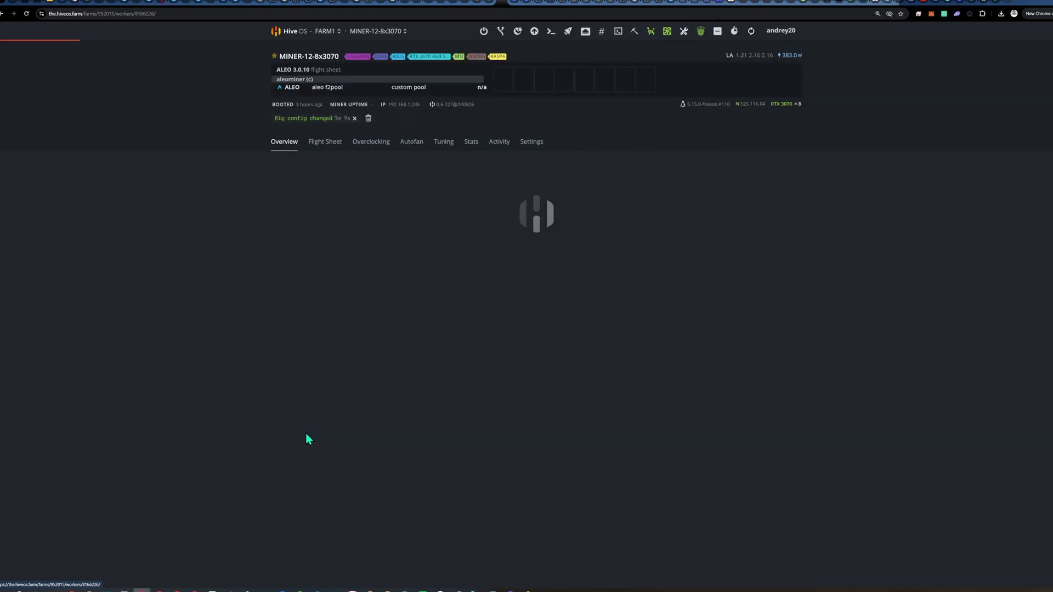
{"action": "left_click", "coordinate": [329, 144]}
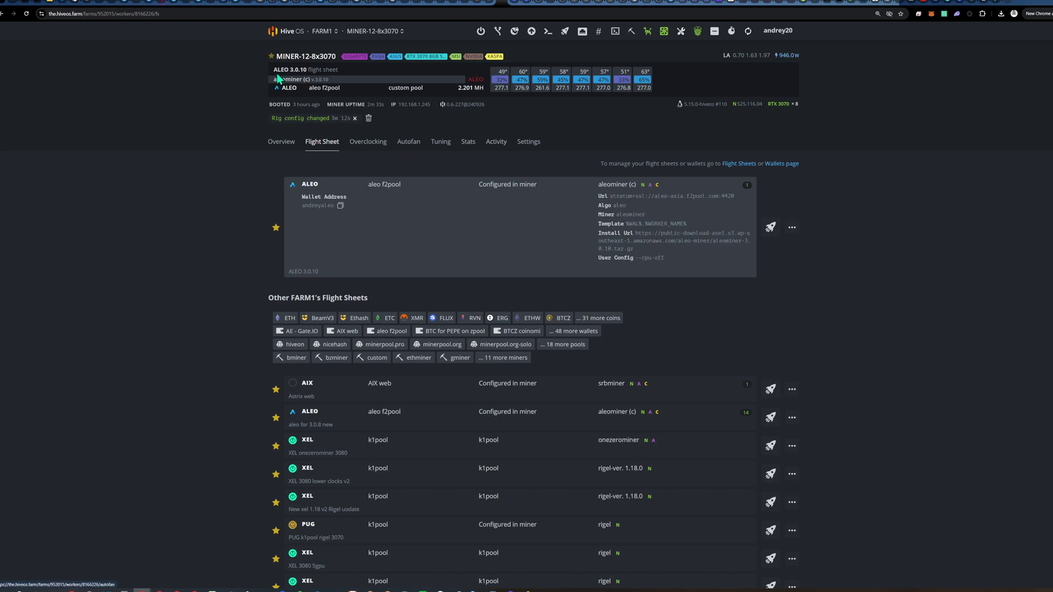
{"action": "mouse_move", "coordinate": [291, 61]}
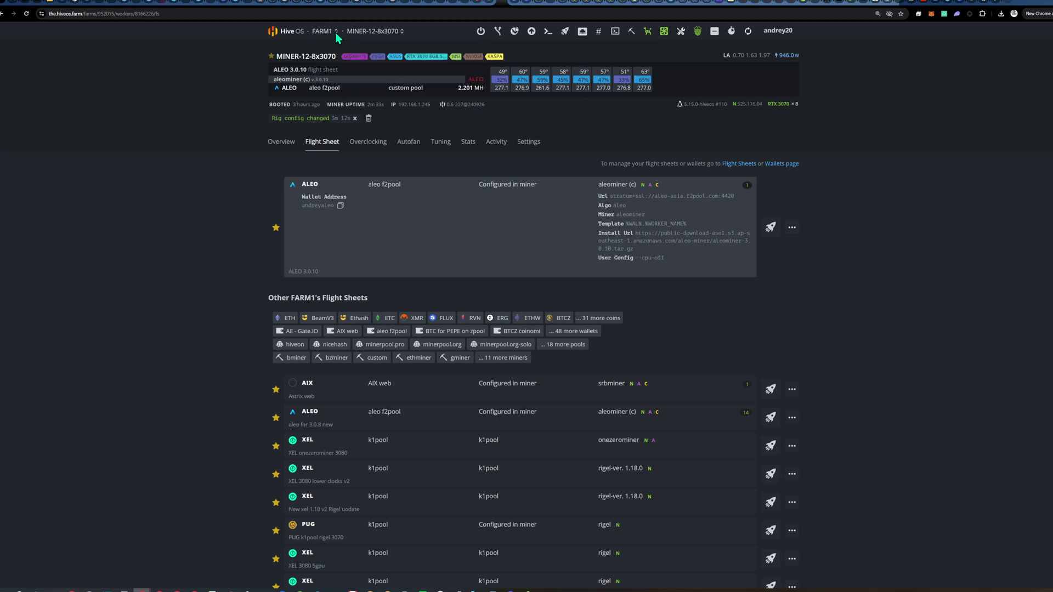
{"action": "mouse_move", "coordinate": [327, 33]}
Step: Leave MINER-12-8x3070's GPU overview and go back to the 17-rig FARM1 list
{"action": "left_click", "coordinate": [281, 145]}
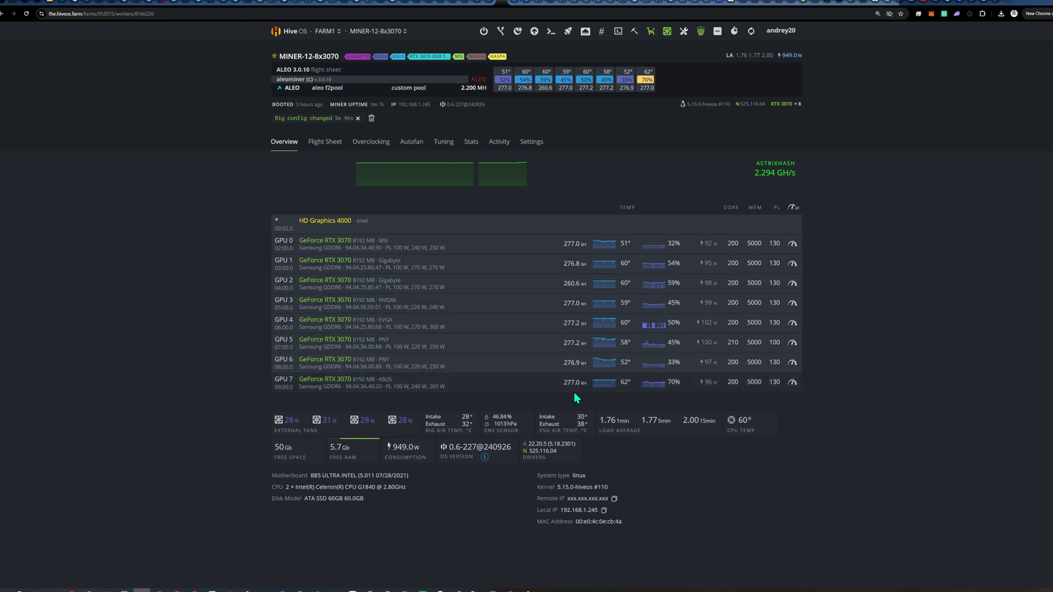
{"action": "left_click", "coordinate": [330, 31]}
{"action": "left_click", "coordinate": [343, 74]}
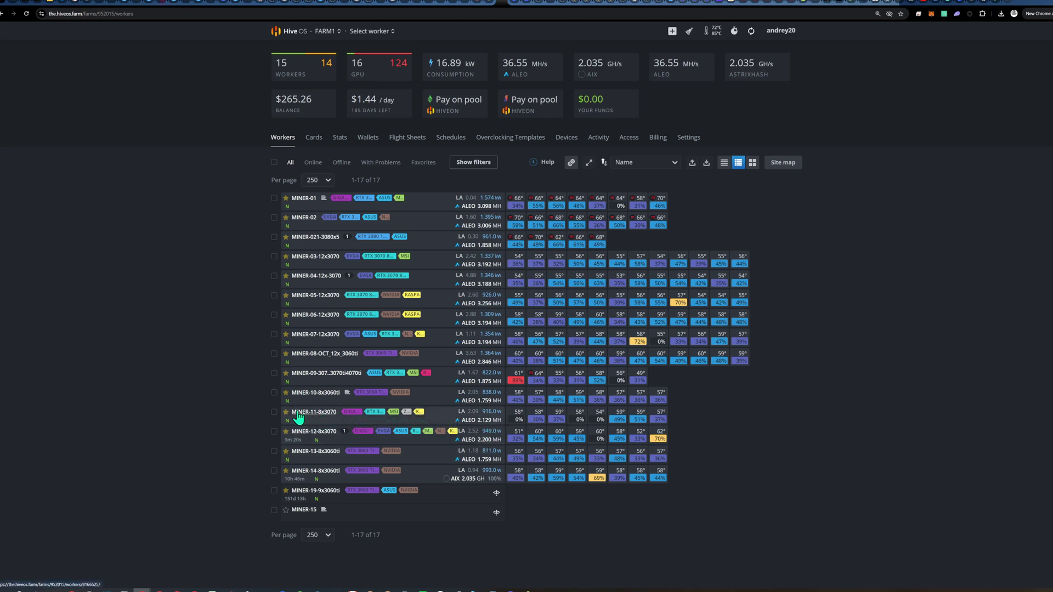
Step: Check MINER-11-8x3070's 'aleo for 3.0.8 new' flight sheet at 2.129 MH, then return to FARM1
{"action": "left_click", "coordinate": [316, 416]}
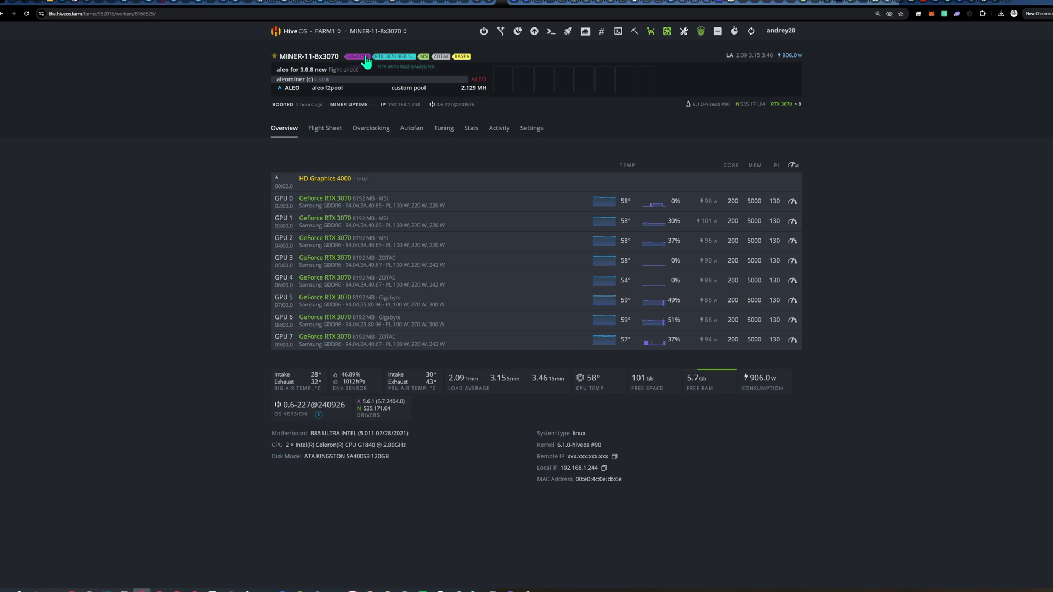
{"action": "left_click", "coordinate": [325, 31]}
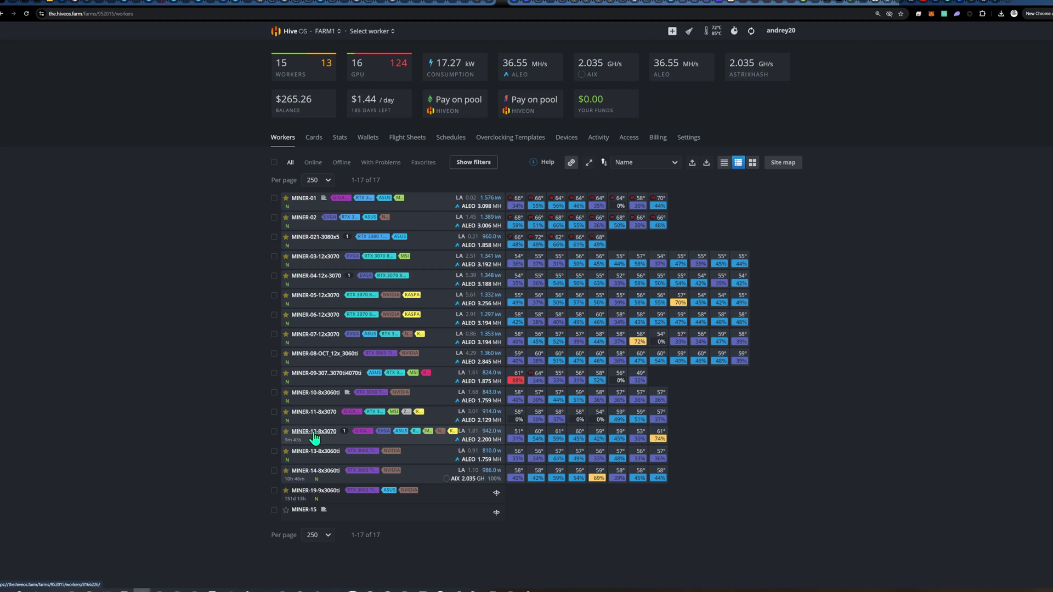
Step: Review MINER-12-8x3070's 2.200 MH ALEO hashrate, then go back to the FARM1 list
{"action": "left_click", "coordinate": [314, 433]}
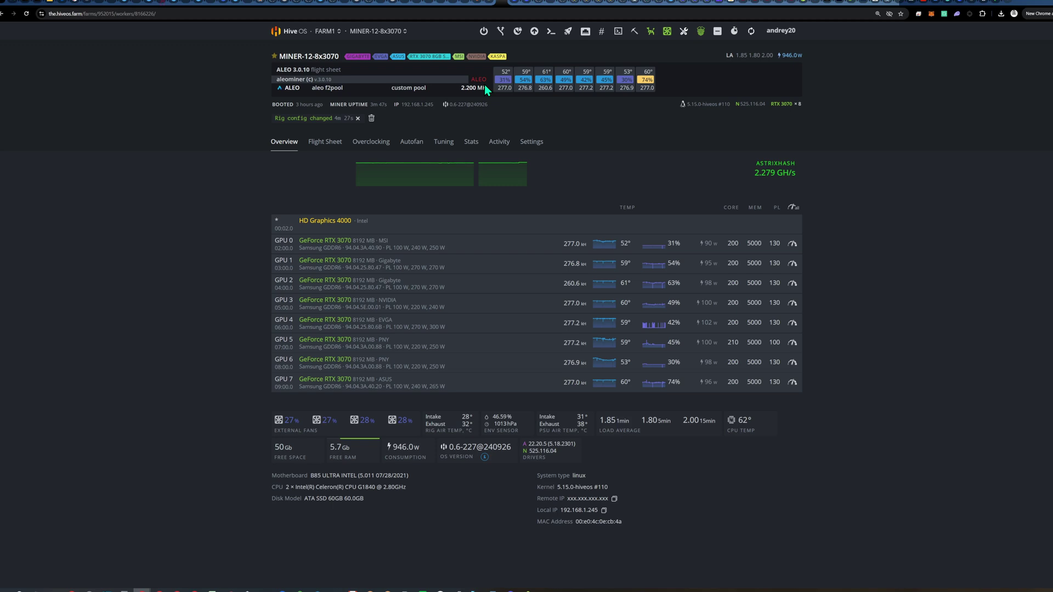
{"action": "left_click", "coordinate": [321, 33]}
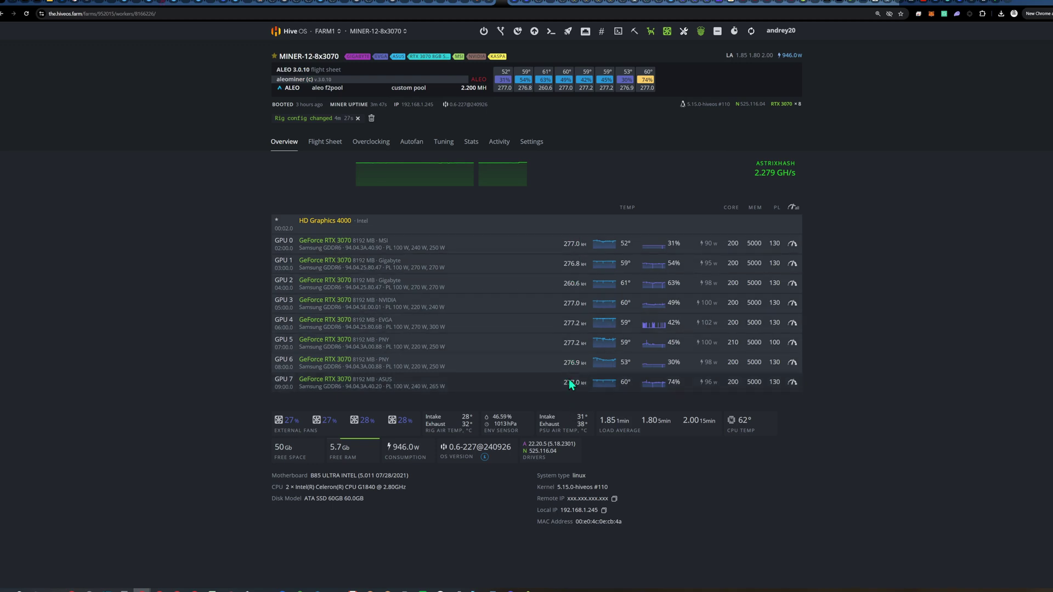
{"action": "left_click", "coordinate": [328, 33]}
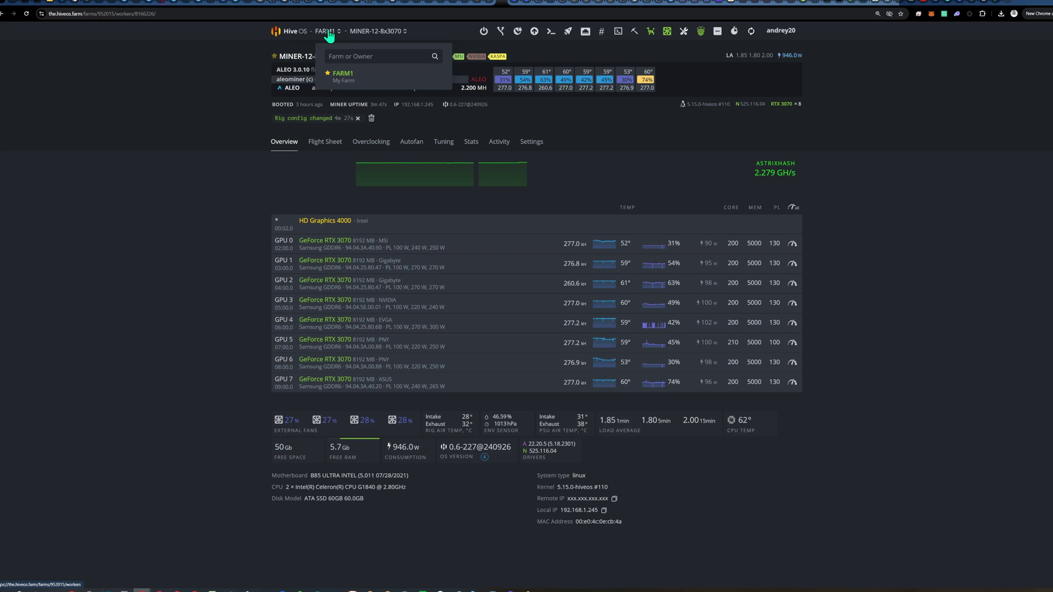
{"action": "left_click", "coordinate": [328, 33]}
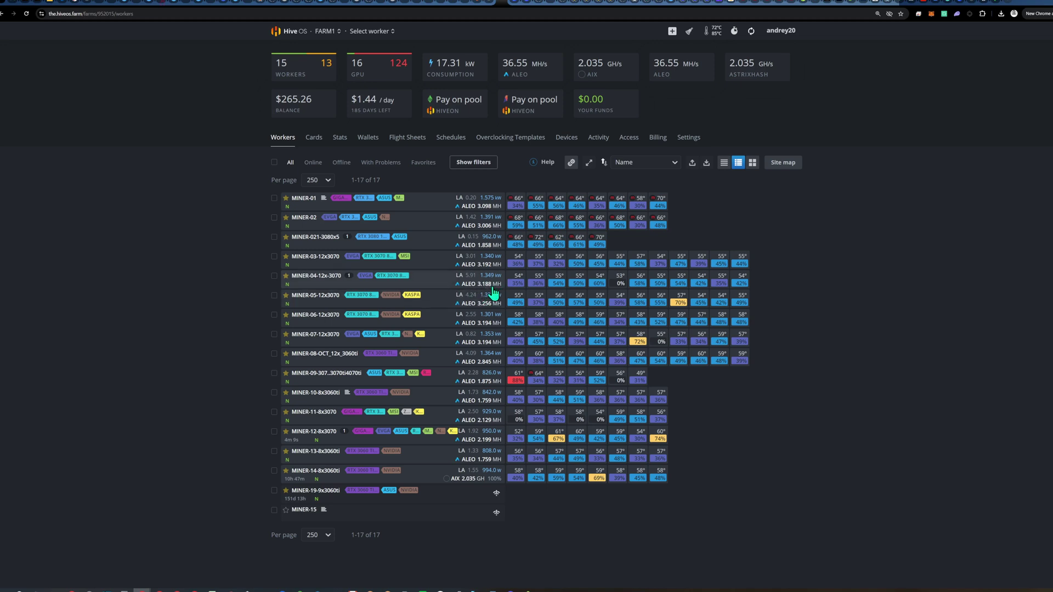
Step: Apply the ALEO 3.0.10 flight sheet to MINER-04-12x-3070 and start editing it
{"action": "left_click", "coordinate": [314, 276]}
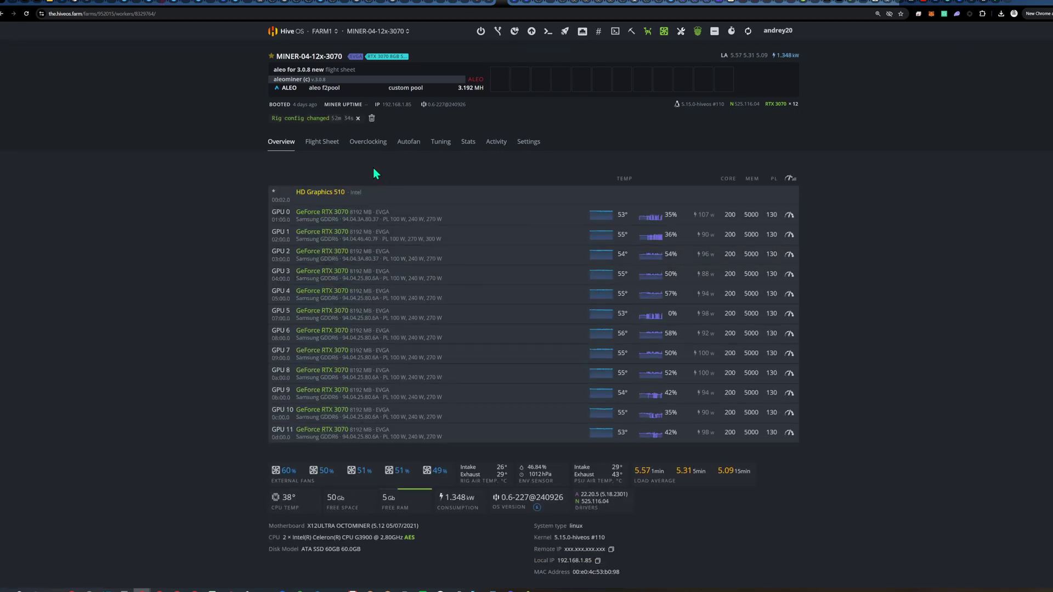
{"action": "left_click", "coordinate": [331, 152]}
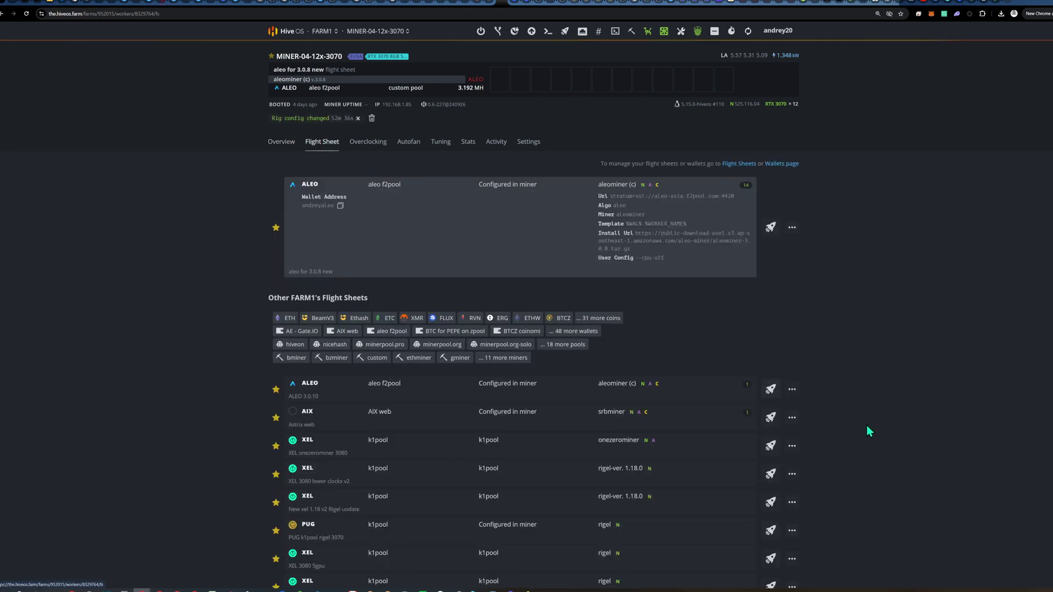
{"action": "left_click", "coordinate": [771, 390]}
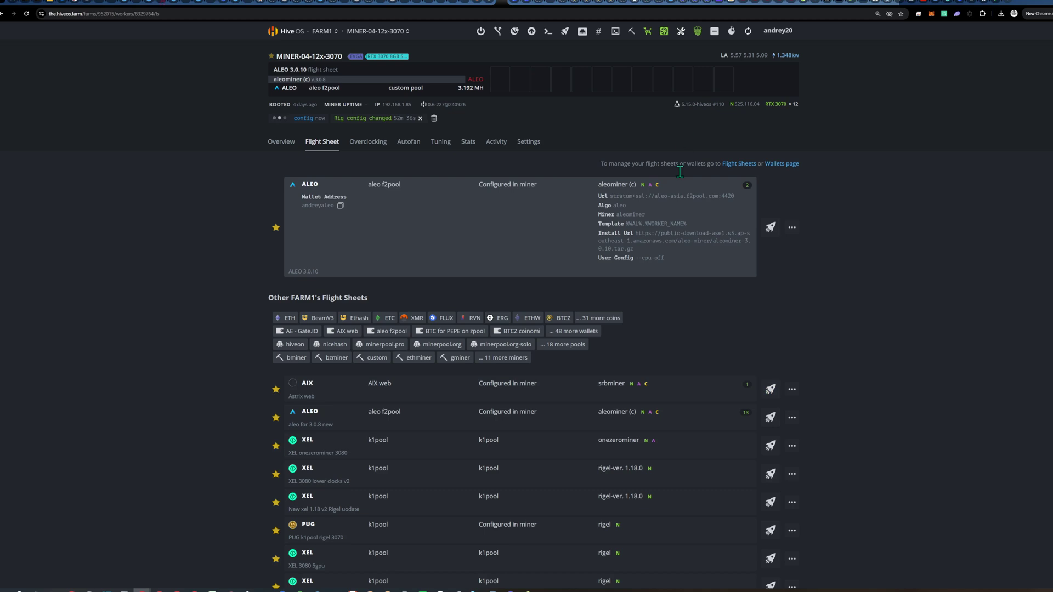
{"action": "left_click", "coordinate": [791, 227]}
{"action": "left_click", "coordinate": [777, 248]}
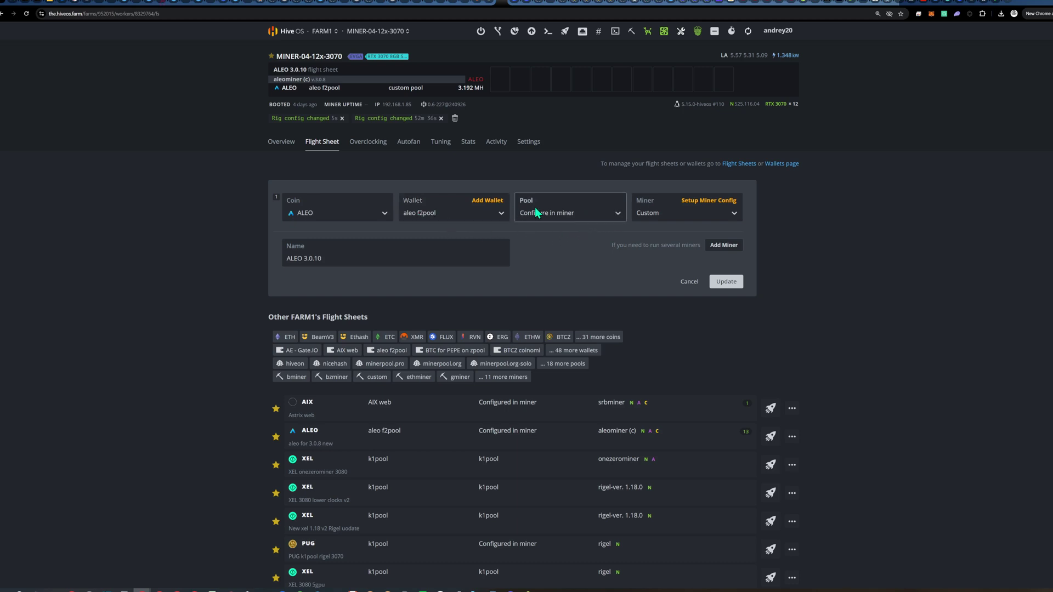
Step: Set the flight sheet's pool to Configure in miner and its miner to Custom
{"action": "left_click", "coordinate": [598, 213]}
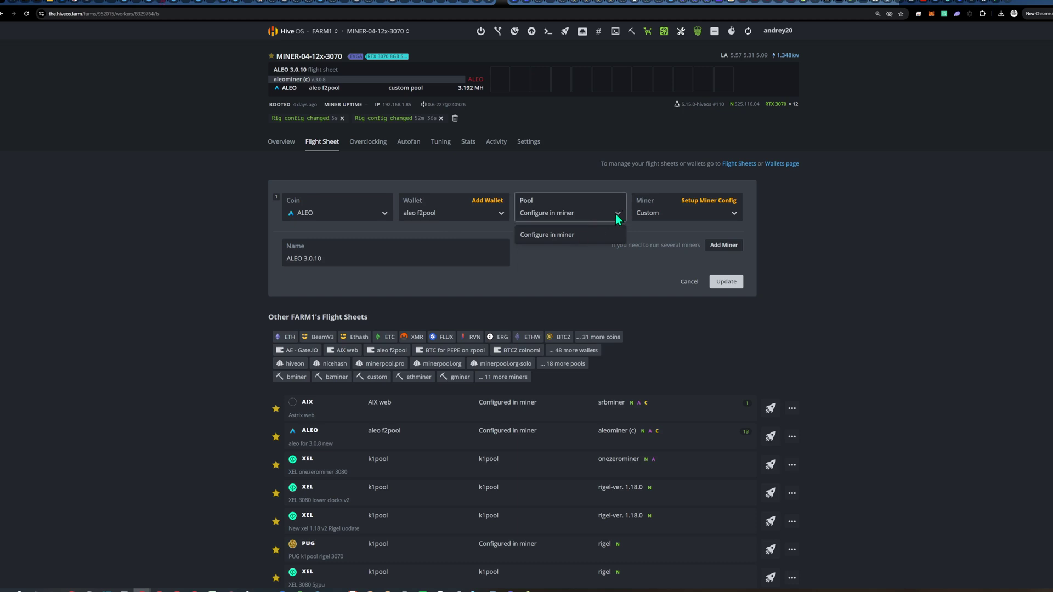
{"action": "left_click", "coordinate": [567, 234]}
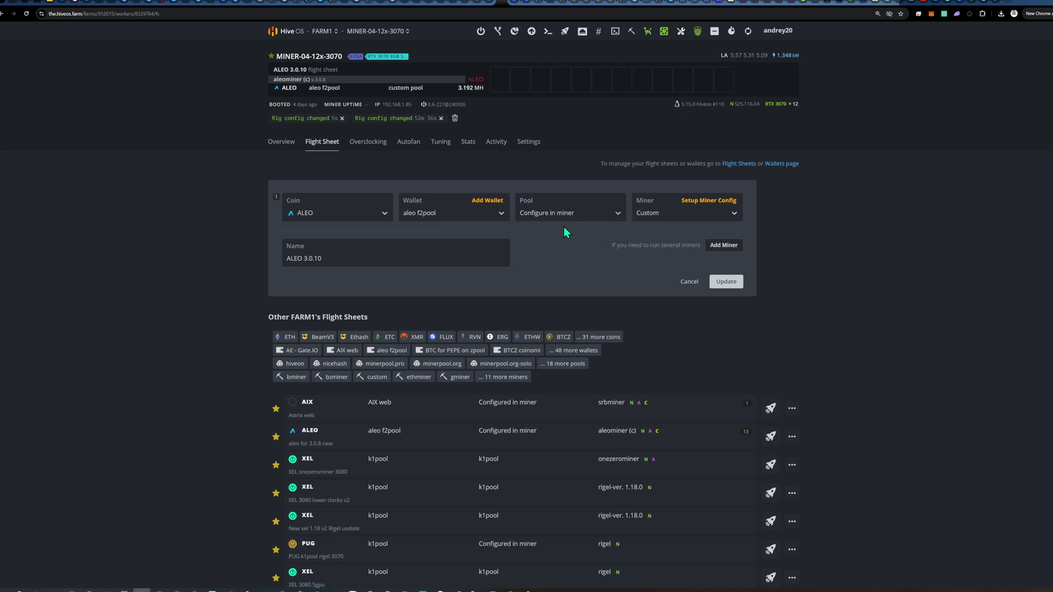
{"action": "left_click", "coordinate": [715, 202]}
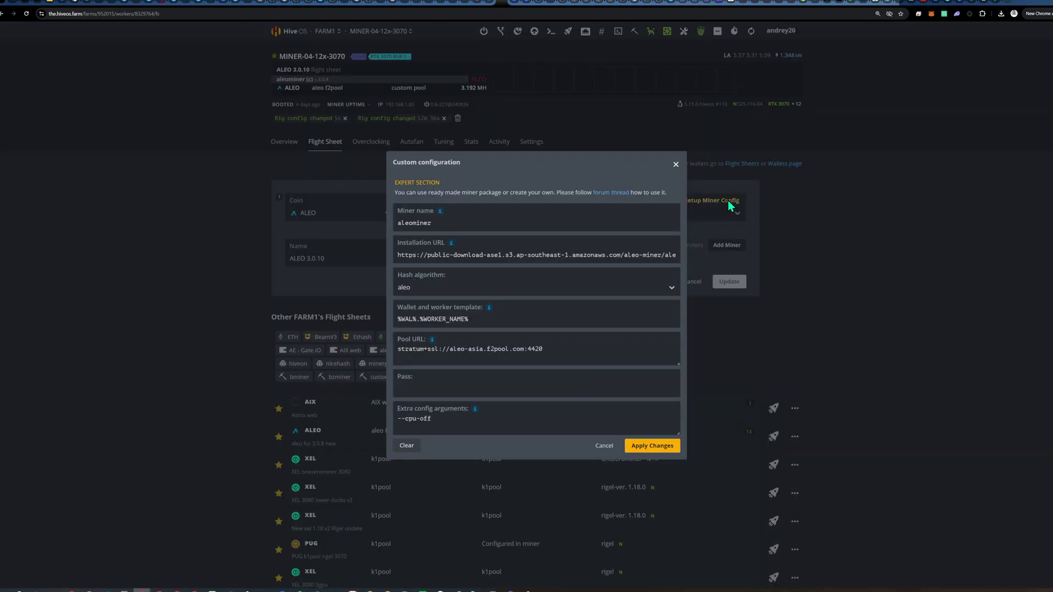
{"action": "left_click", "coordinate": [676, 165]}
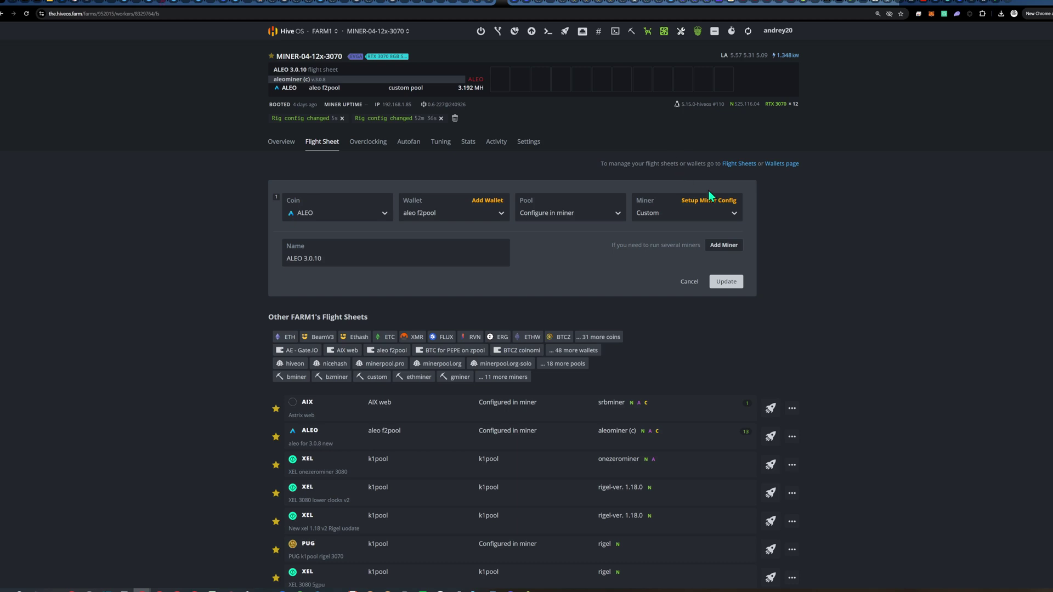
{"action": "left_click", "coordinate": [732, 213]}
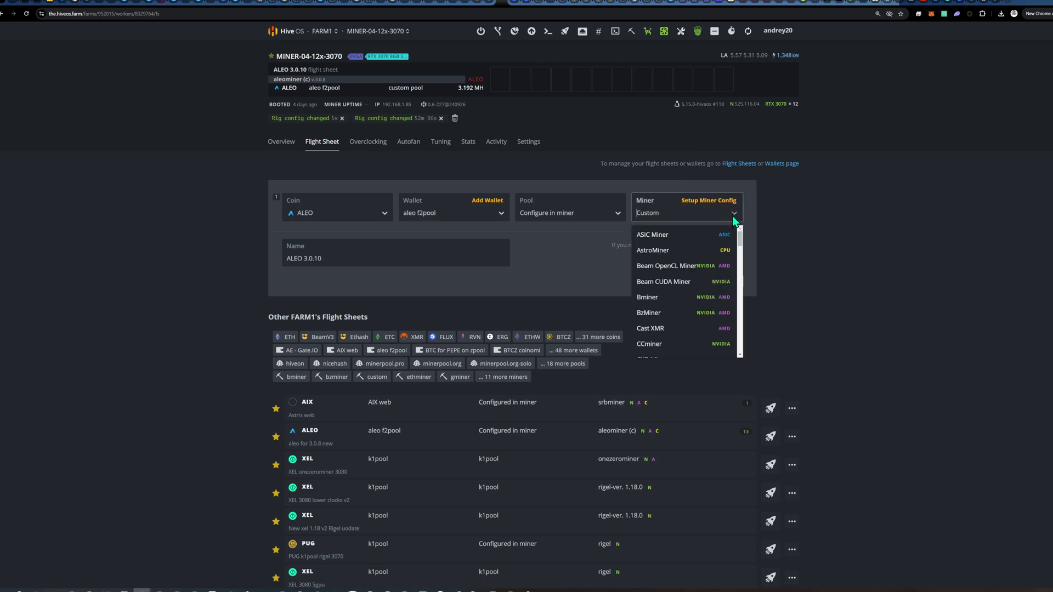
{"action": "left_click", "coordinate": [667, 218]}
{"action": "left_click", "coordinate": [655, 216]}
{"action": "type", "text": "CUS"}
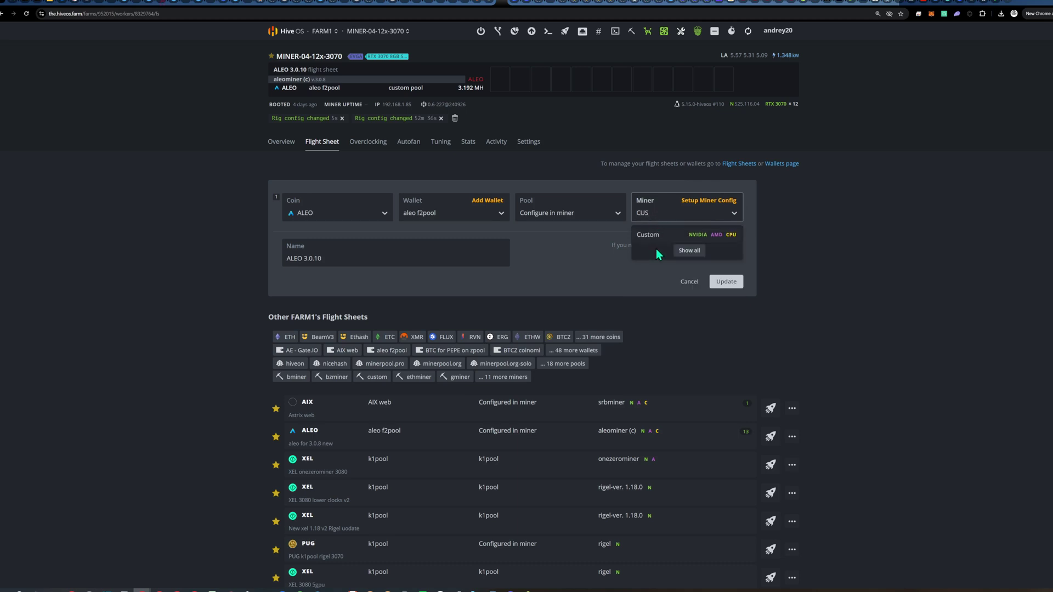
{"action": "left_click", "coordinate": [652, 235]}
{"action": "left_click", "coordinate": [709, 201]}
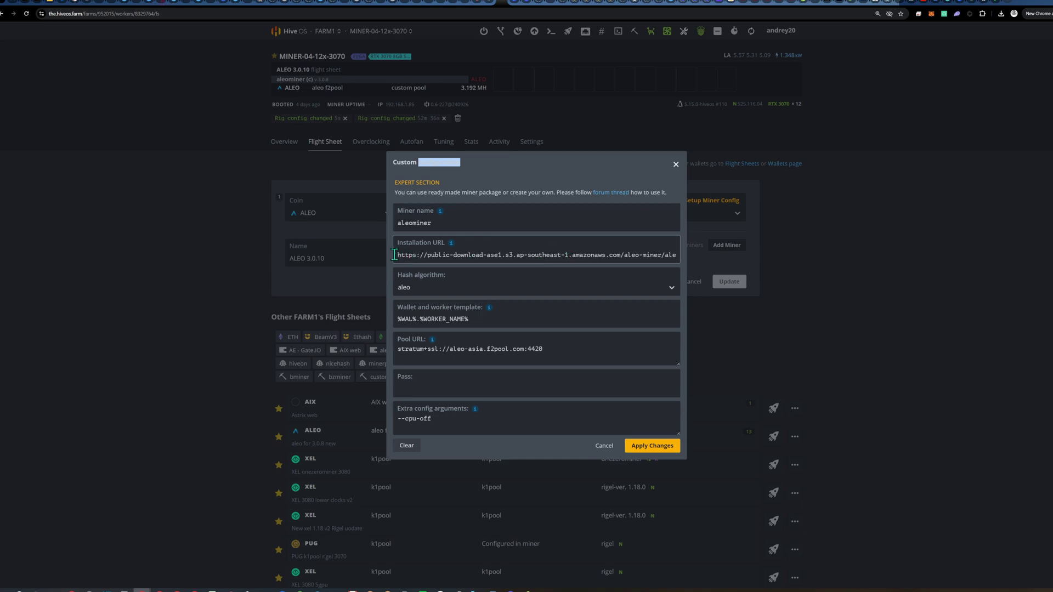
Step: Paste the aleominer 3.0.10 tar.gz download link into the Installation URL field
{"action": "left_click_drag", "start_coordinate": [400, 256], "coordinate": [786, 284]}
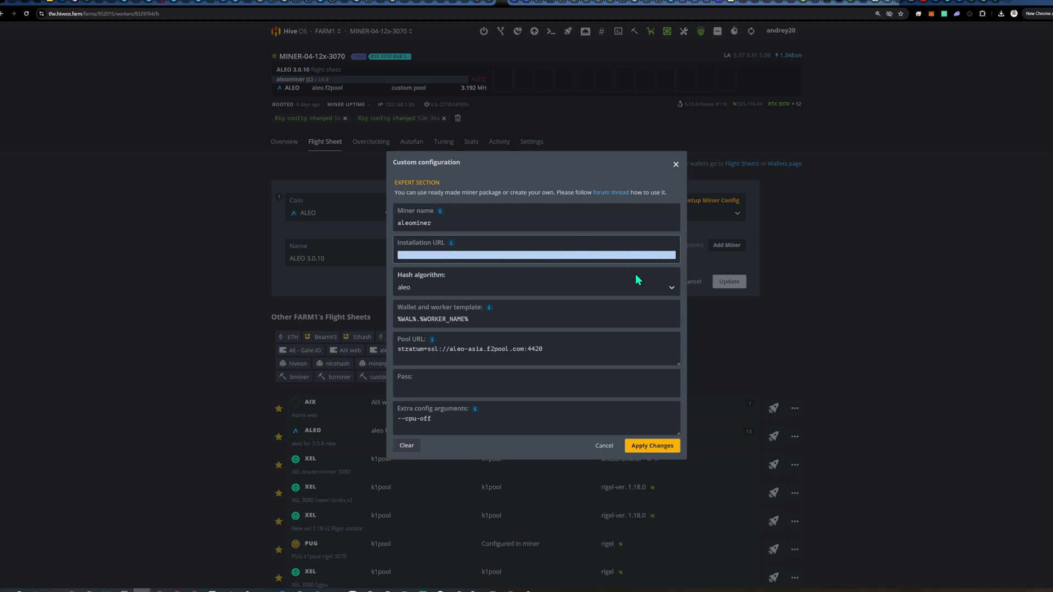
{"action": "key", "text": "ctrl+v"}
{"action": "left_click_drag", "start_coordinate": [644, 255], "coordinate": [908, 255]}
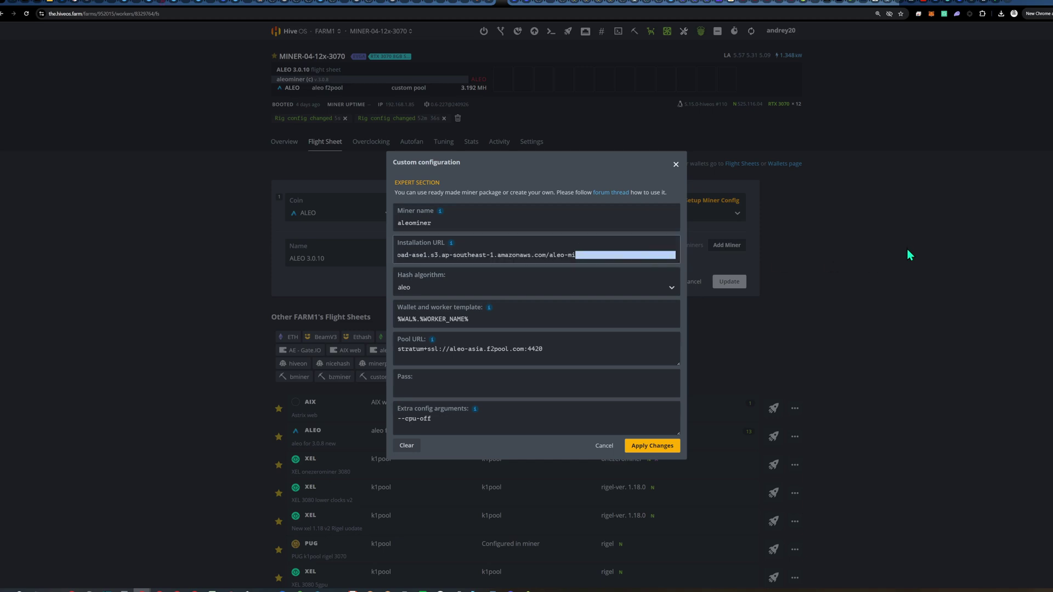
{"action": "left_click", "coordinate": [907, 251]}
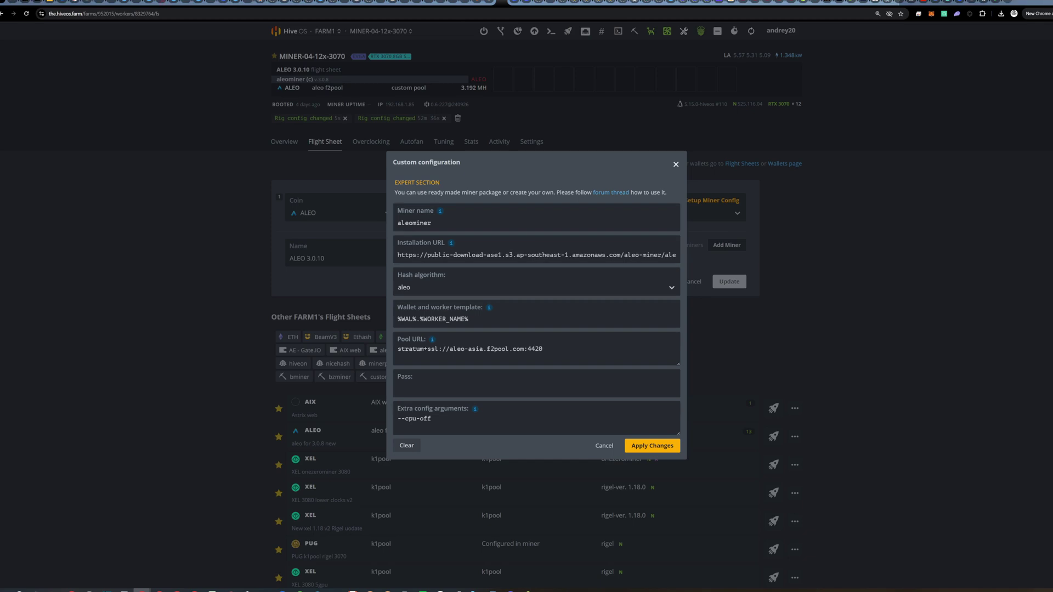
Step: Replace the Pool URL with the f2pool Asia stratum address from the Google Doc
{"action": "key", "text": "alt+Tab"}
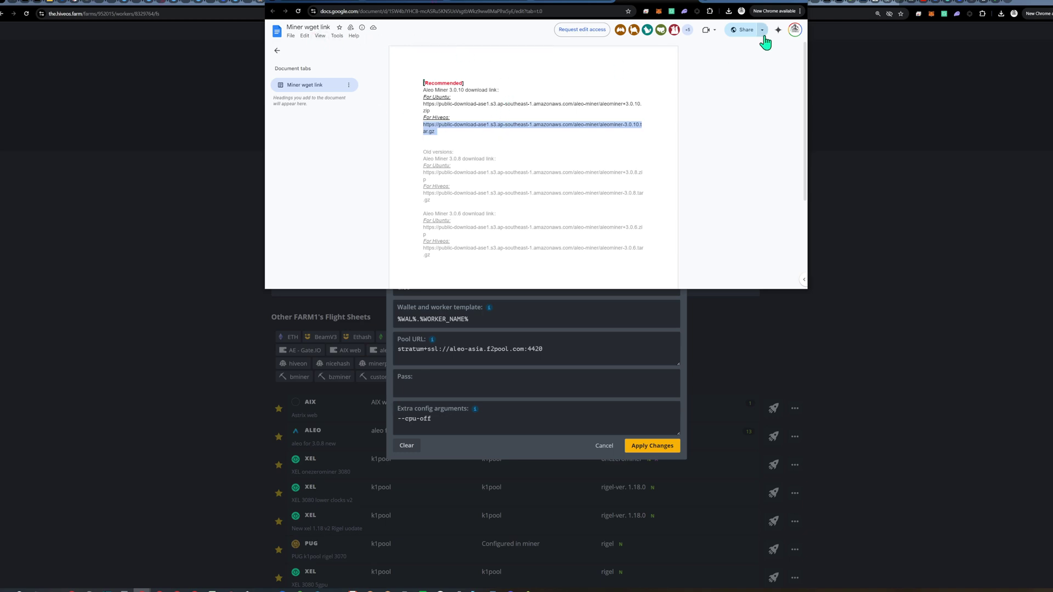
{"action": "left_click_drag", "start_coordinate": [735, 2], "coordinate": [514, 61]}
{"action": "key", "text": "alt+Tab"}
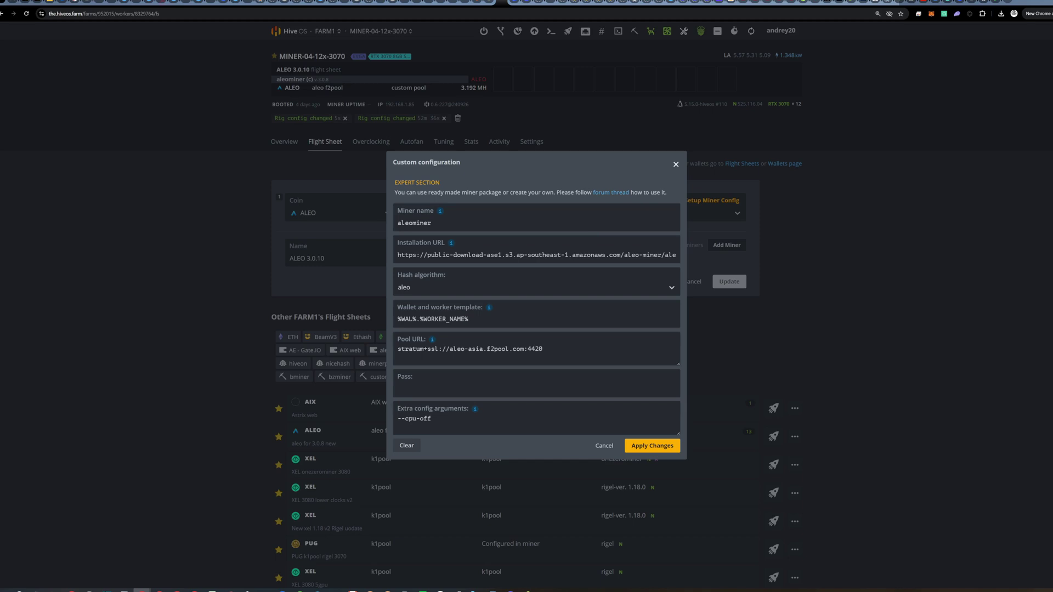
{"action": "key", "text": "alt+Tab"}
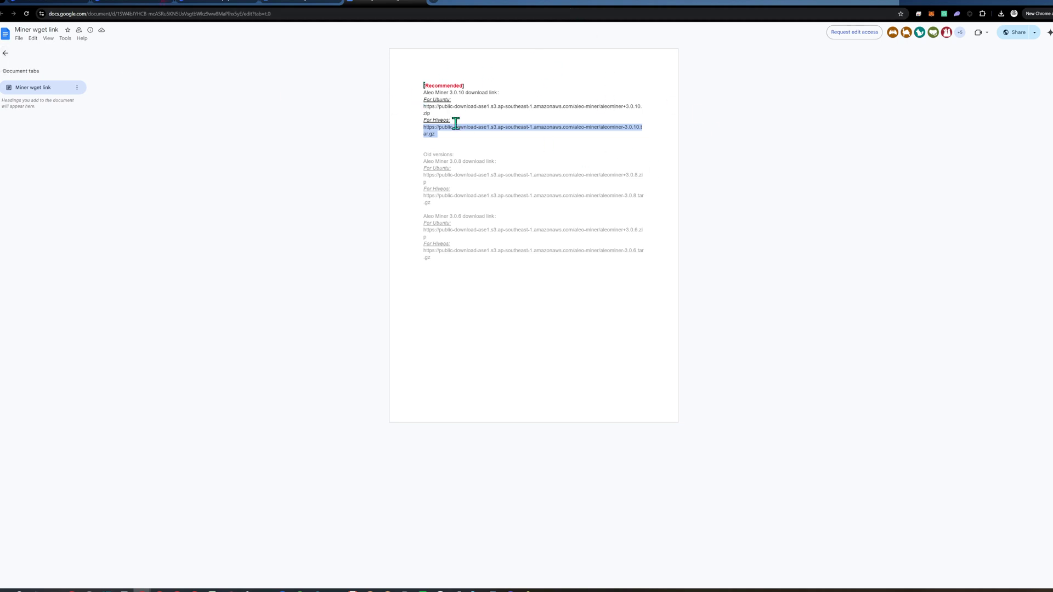
{"action": "key", "text": "alt+Tab"}
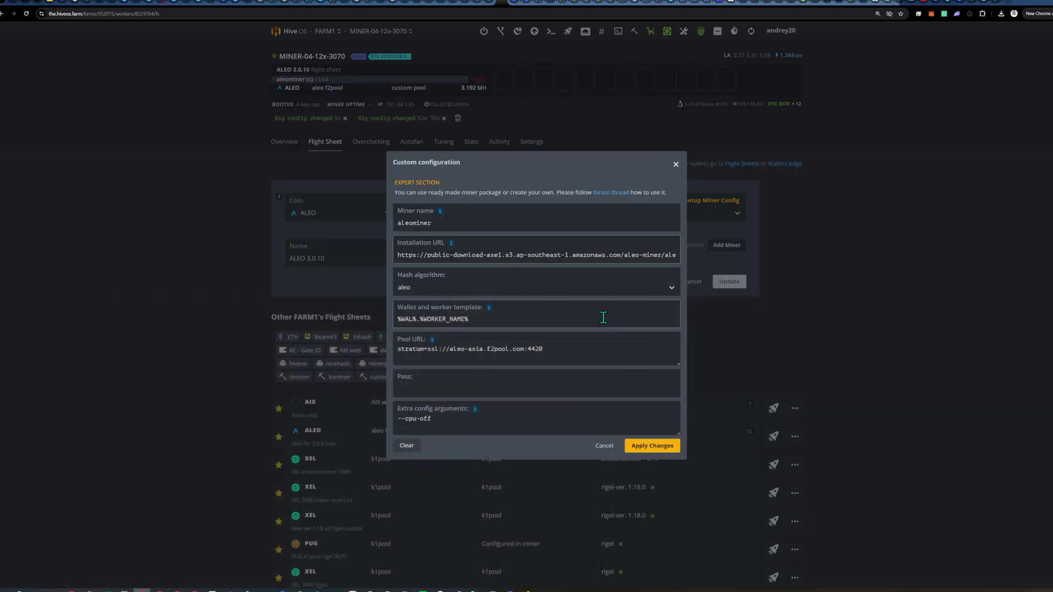
{"action": "triple_click", "coordinate": [560, 349]}
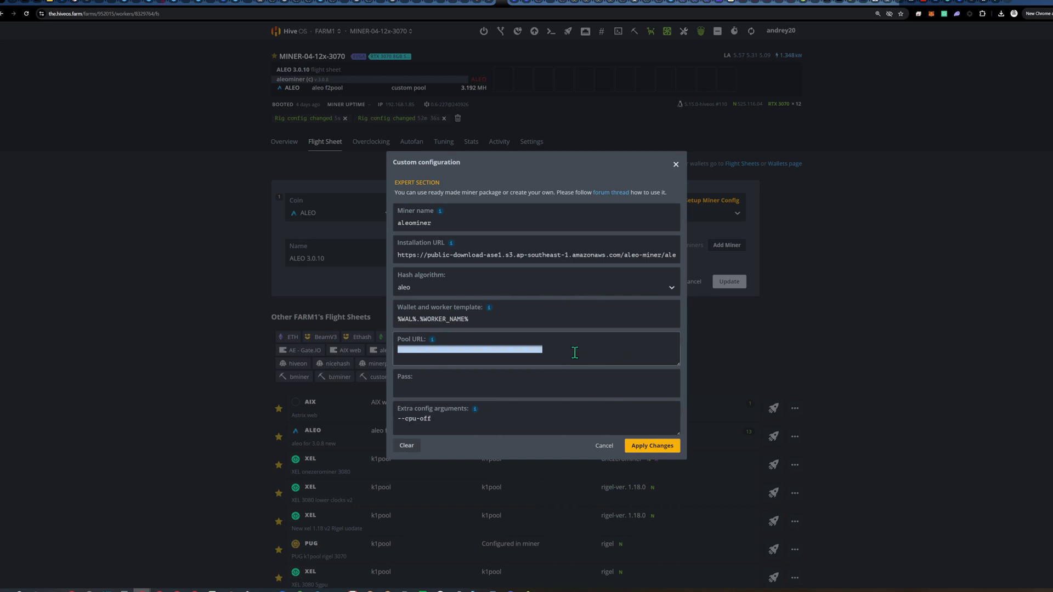
{"action": "type", "text": "stratum+ssl://aleo-asia.f2pool.com:4420"}
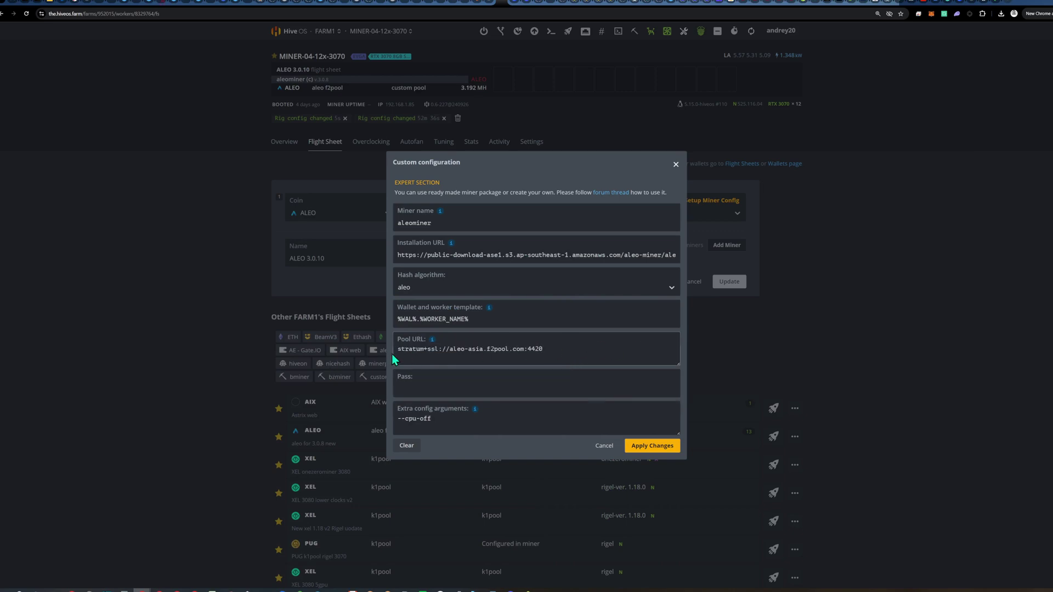
{"action": "left_click", "coordinate": [515, 4]}
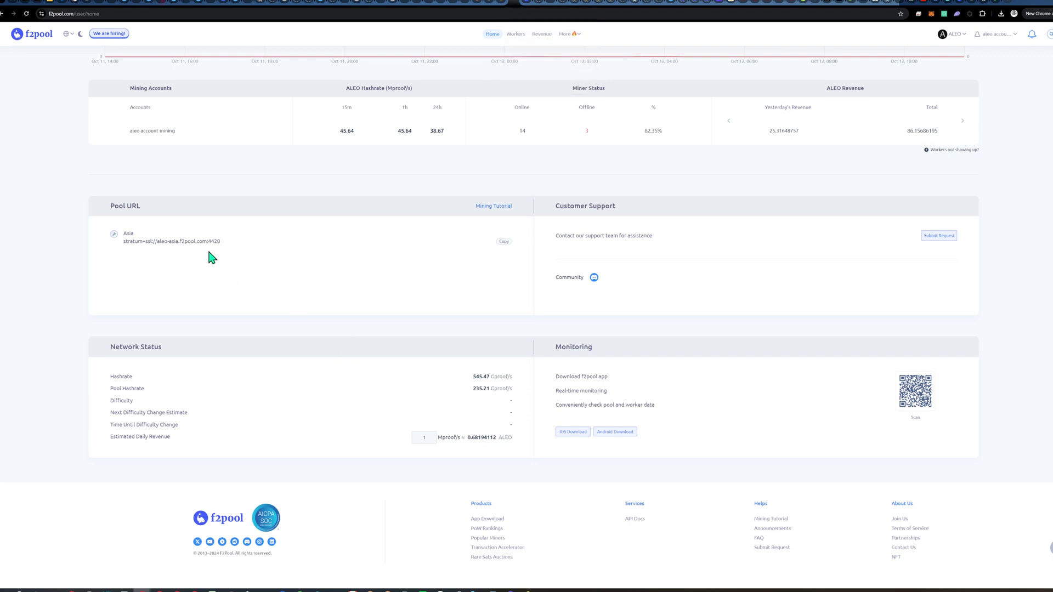
{"action": "scroll", "coordinate": [203, 220], "scroll_direction": "up", "scroll_amount": 10}
{"action": "left_click", "coordinate": [492, 35]}
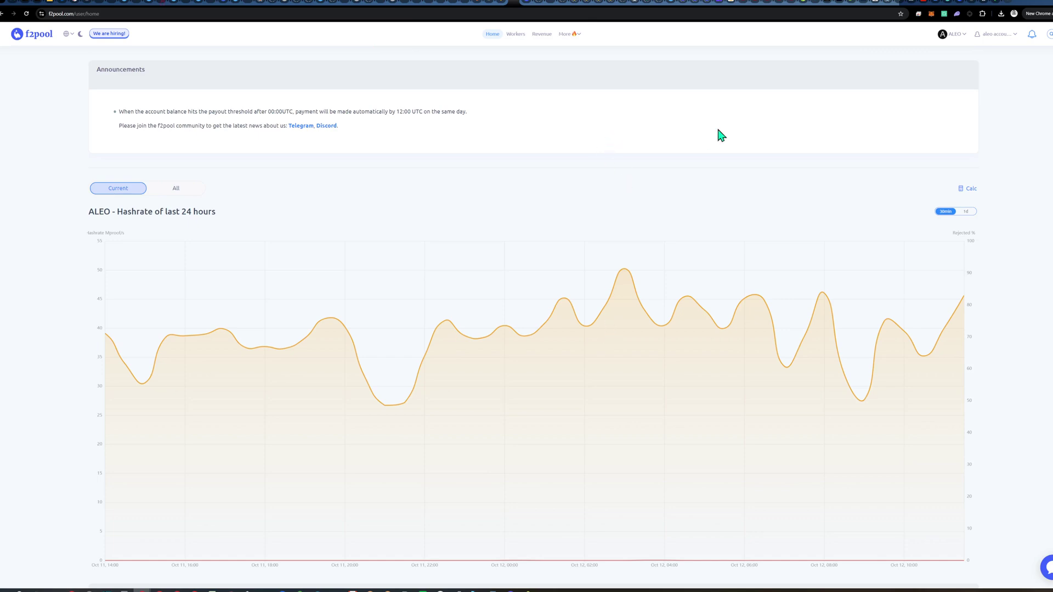
{"action": "scroll", "coordinate": [581, 414], "scroll_direction": "down", "scroll_amount": 10}
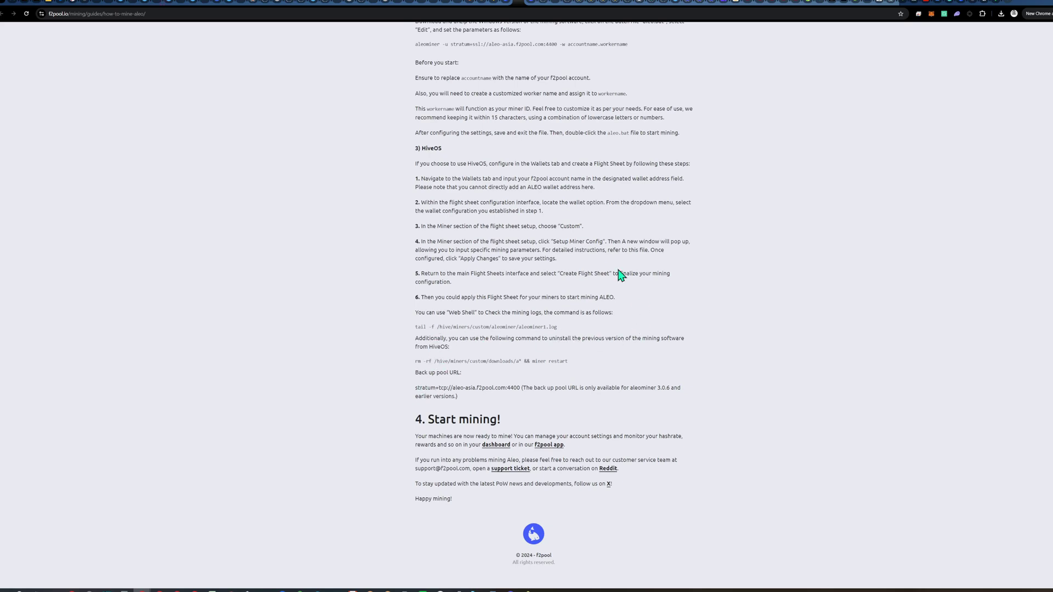
{"action": "scroll", "coordinate": [544, 260], "scroll_direction": "up", "scroll_amount": 5}
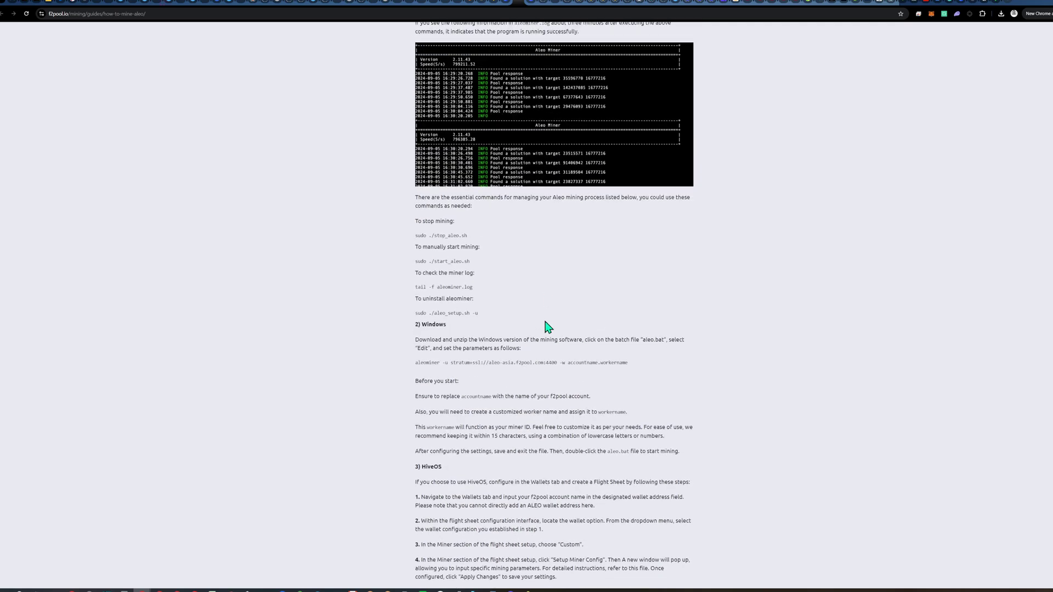
{"action": "scroll", "coordinate": [537, 450], "scroll_direction": "down", "scroll_amount": 2}
{"action": "scroll", "coordinate": [541, 474], "scroll_direction": "down", "scroll_amount": 3}
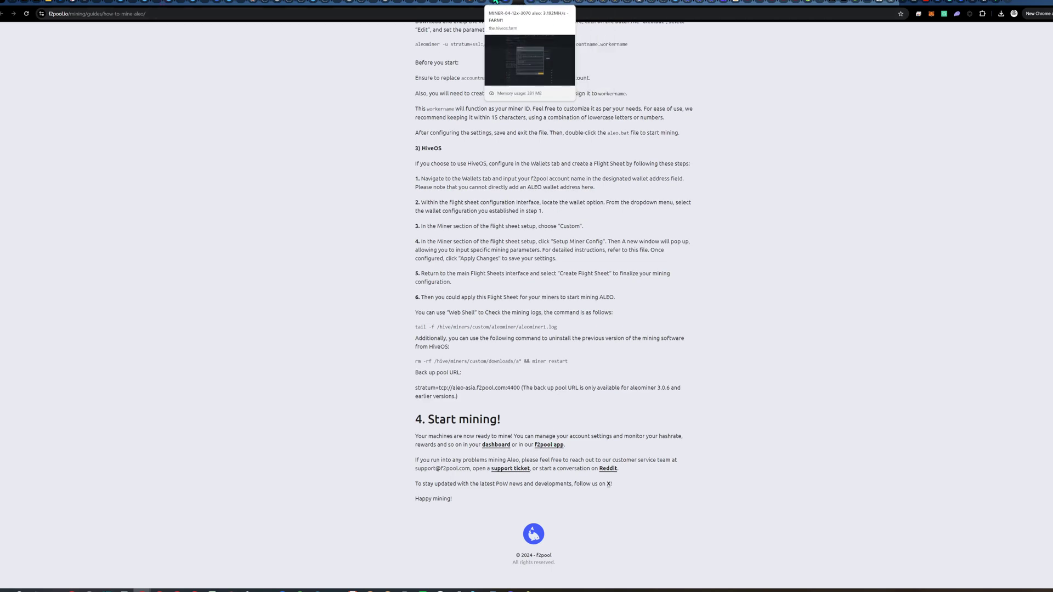
{"action": "left_click", "coordinate": [494, 3]}
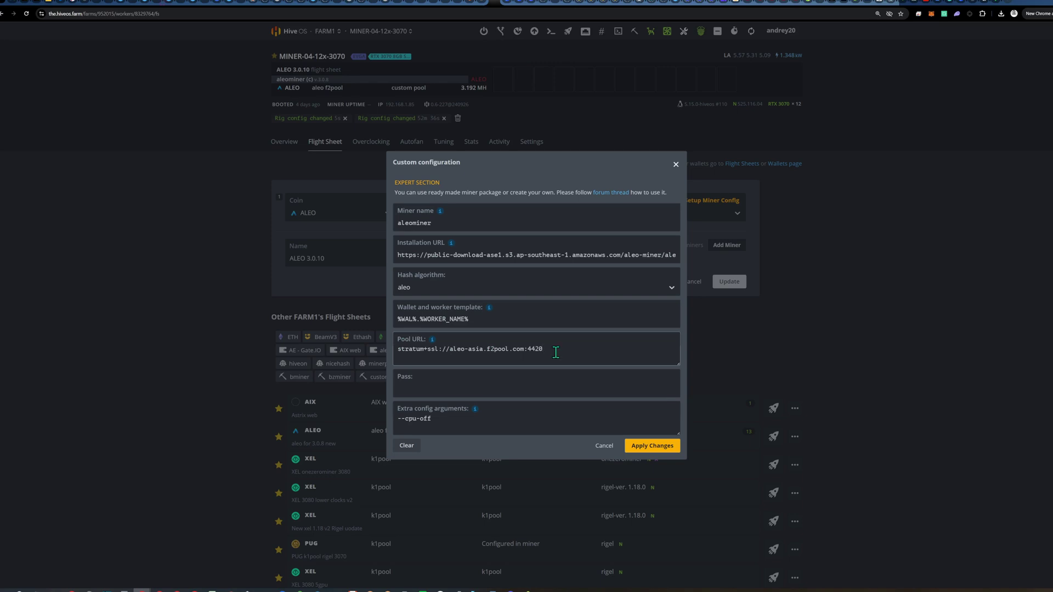
Step: Keep the aleo hash algorithm, add the --cpu-off extra argument, and apply the custom config
{"action": "left_click", "coordinate": [418, 291]}
{"action": "left_click", "coordinate": [419, 292]}
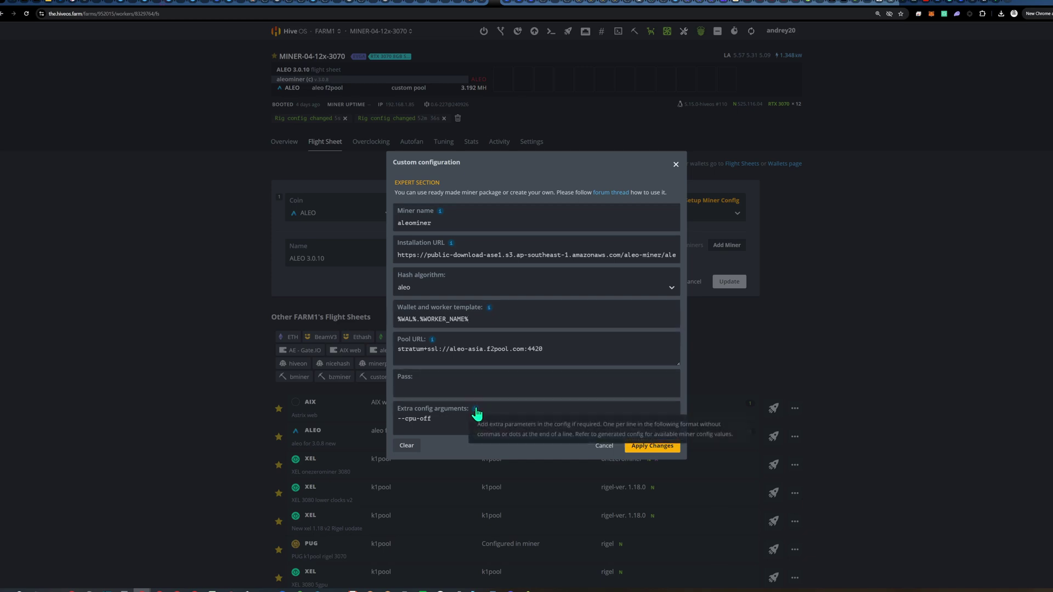
{"action": "left_click", "coordinate": [441, 417]}
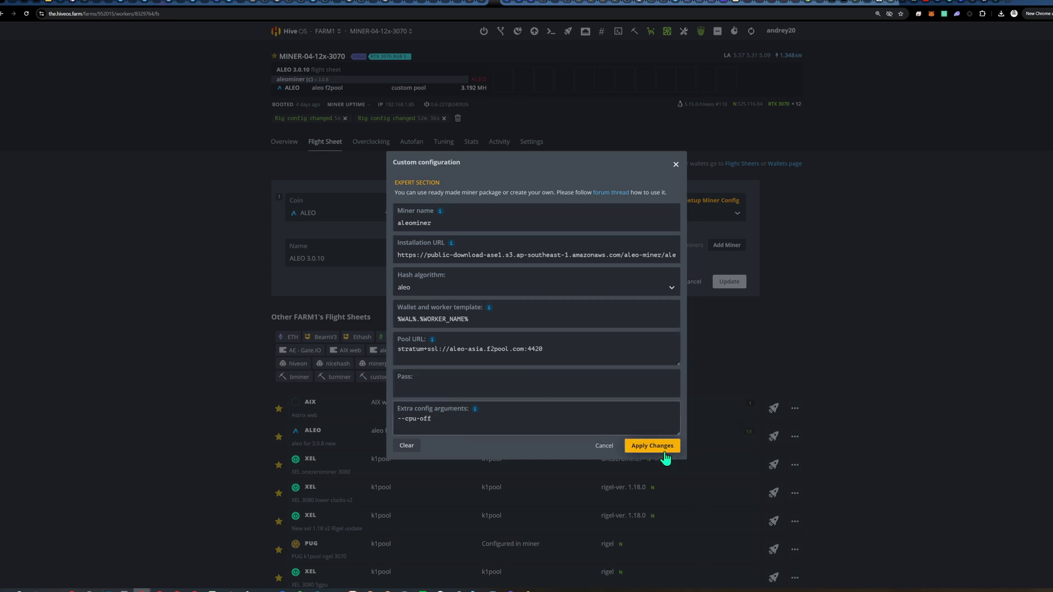
{"action": "left_click", "coordinate": [675, 167]}
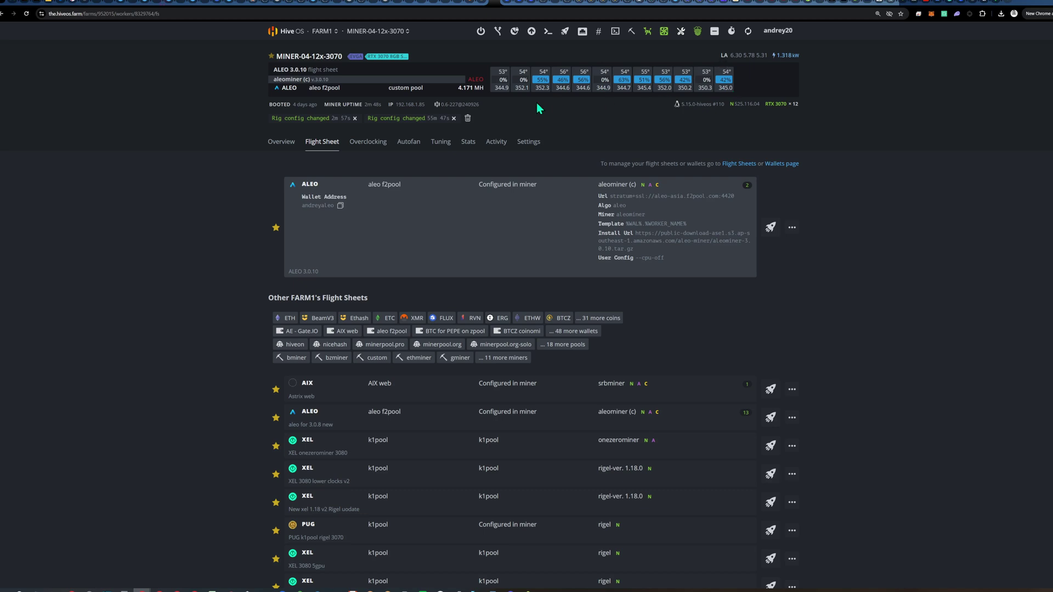
Step: Go back to FARM1's workers list, with MINER-04-12x3070 now at 4.171 MH ALEO
{"action": "left_click", "coordinate": [324, 32]}
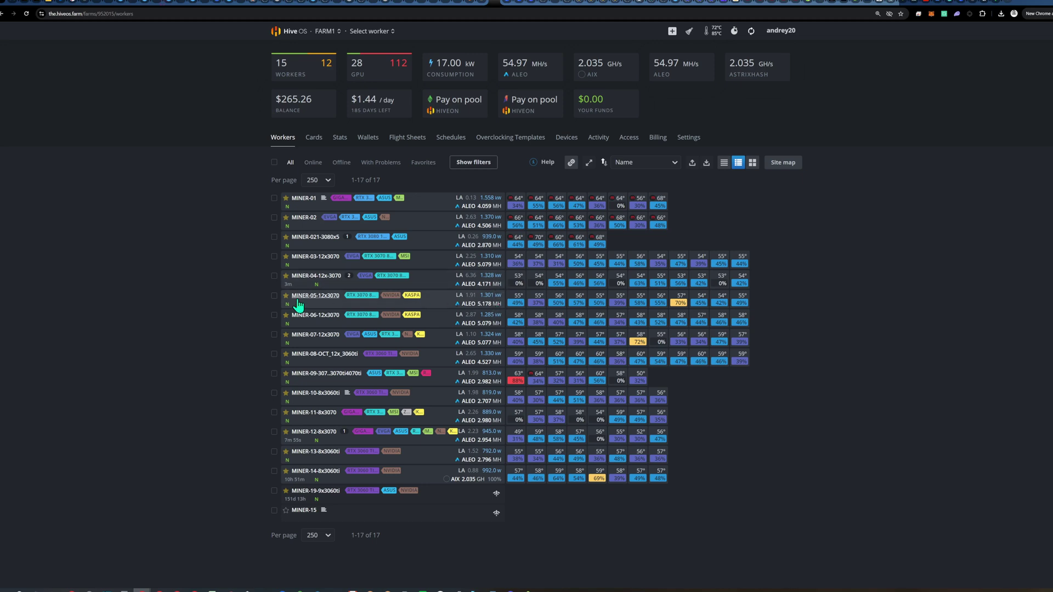
{"action": "mouse_move", "coordinate": [298, 274]}
{"action": "left_click", "coordinate": [319, 279]}
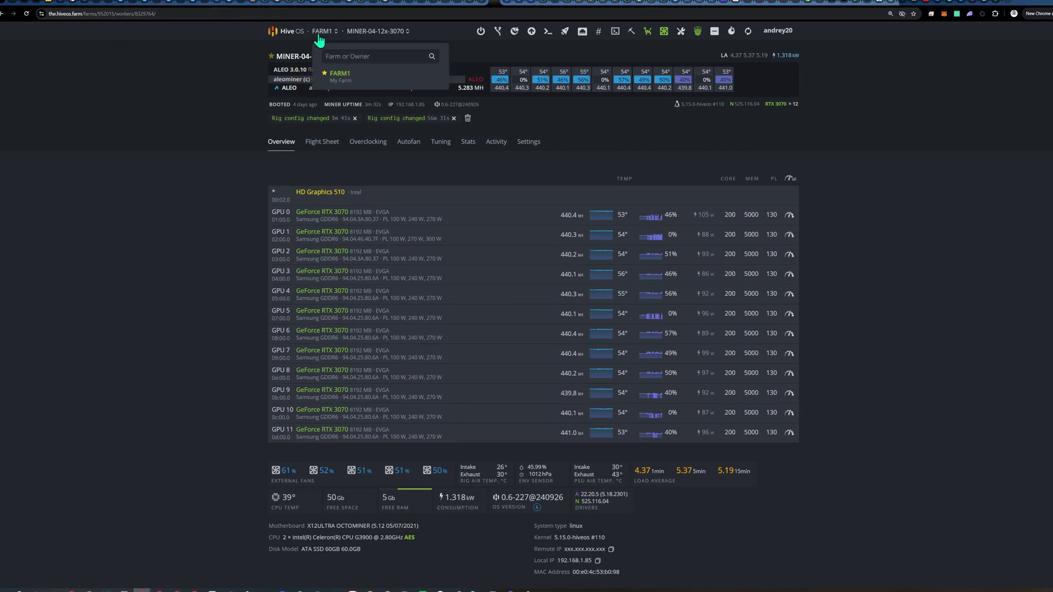
{"action": "left_click", "coordinate": [322, 34]}
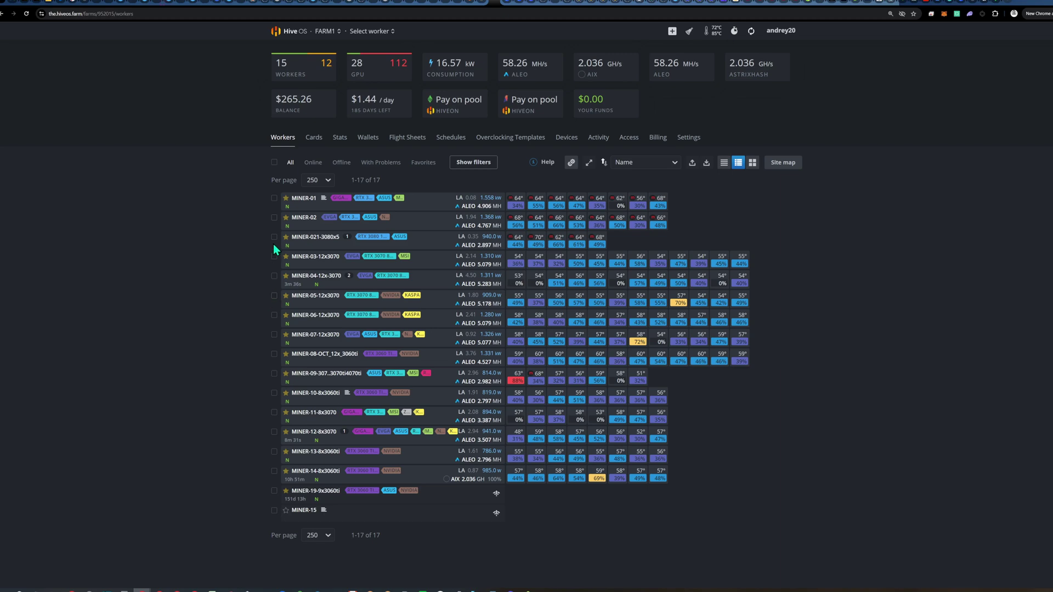
Step: Select all 17 workers, then deselect MINER-04, MINER-12, MINER-19 and MINER-15
{"action": "left_click", "coordinate": [274, 199]}
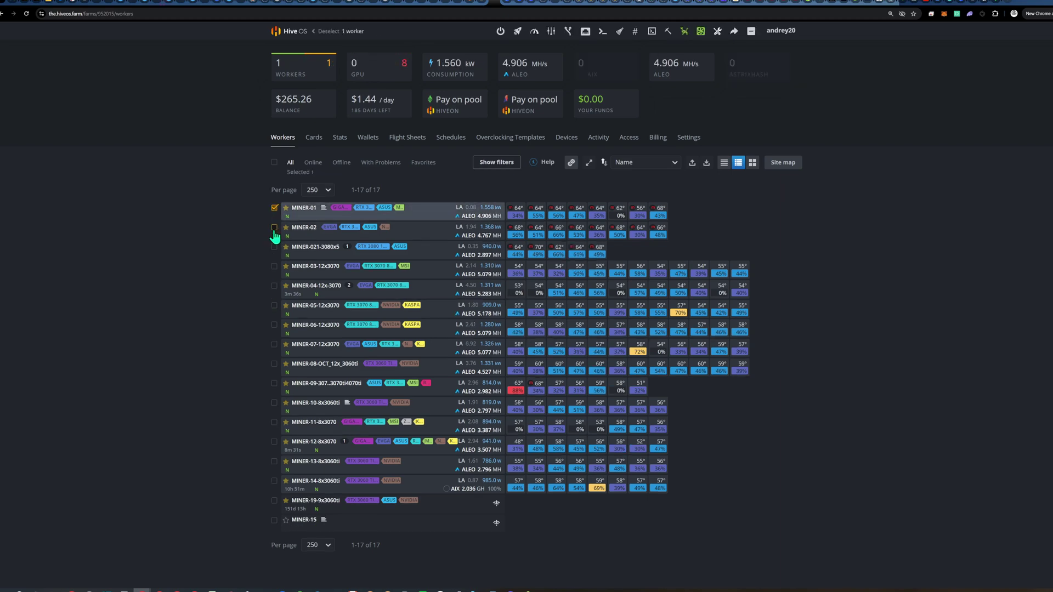
{"action": "left_click", "coordinate": [274, 163]}
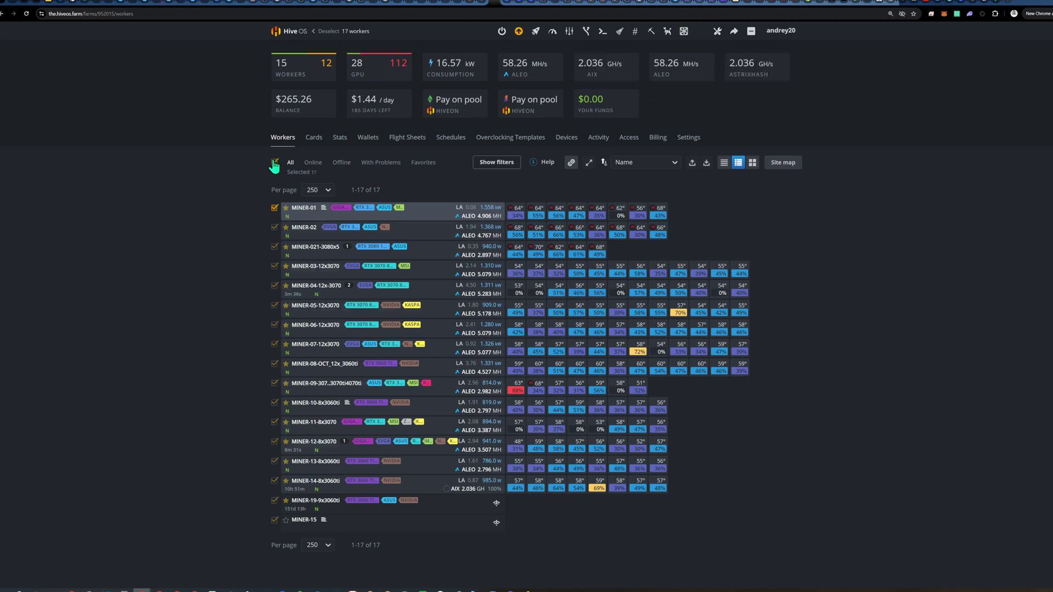
{"action": "left_click", "coordinate": [275, 287]}
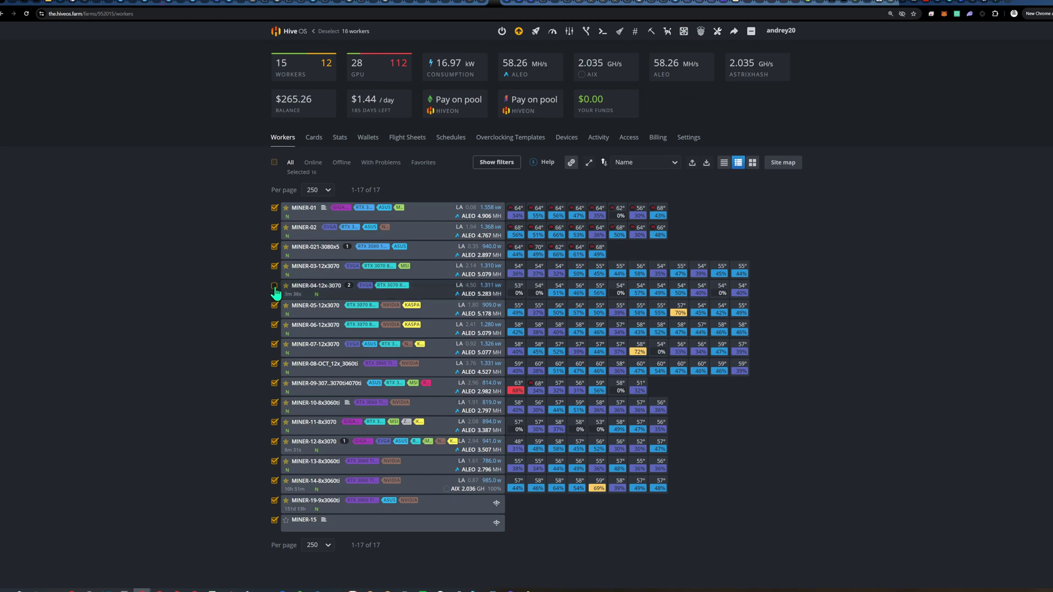
{"action": "left_click", "coordinate": [275, 443]}
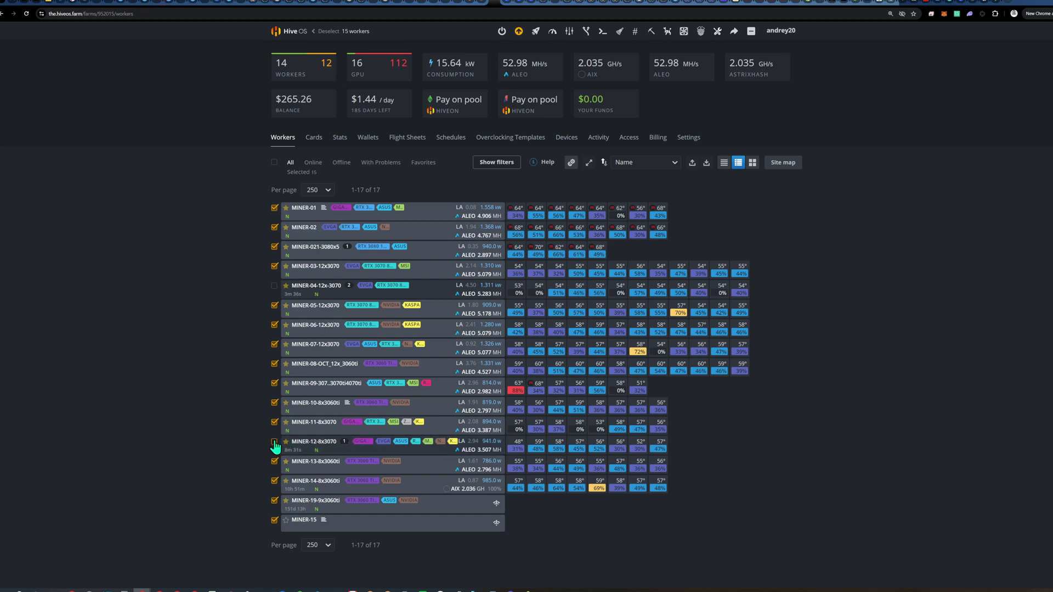
{"action": "left_click", "coordinate": [275, 501]}
{"action": "left_click", "coordinate": [274, 521]}
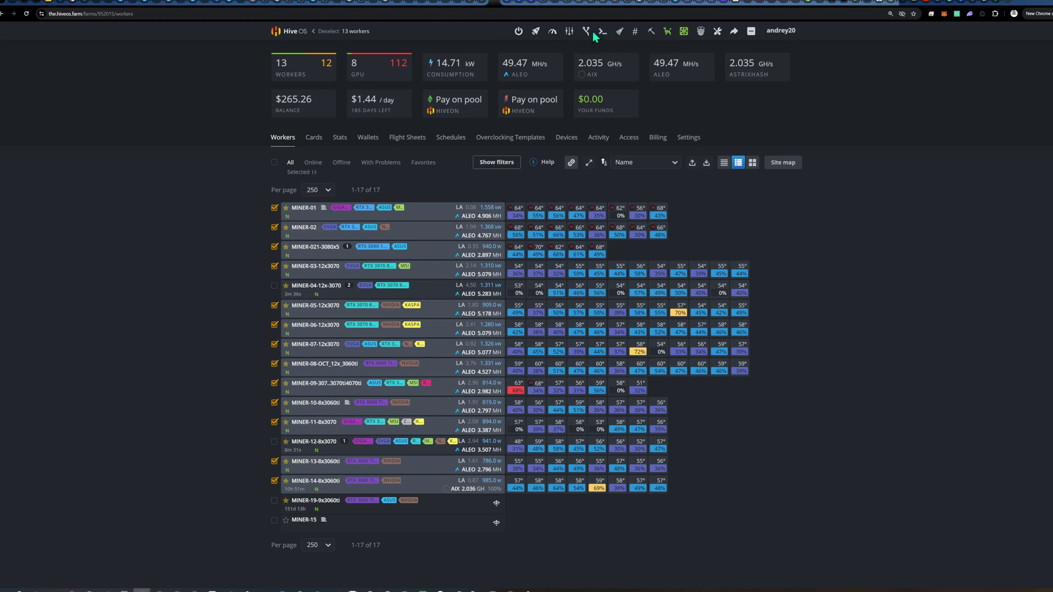
Step: Filter the flight sheet chooser to ALEO, pick ALEO 3.0.10, then cancel without applying
{"action": "left_click", "coordinate": [537, 33]}
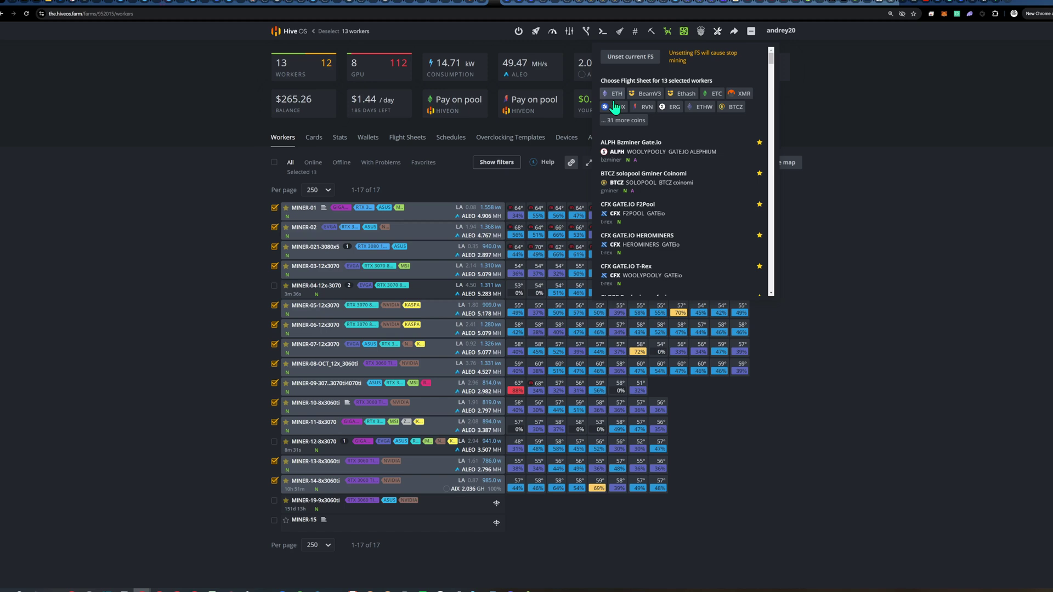
{"action": "left_click", "coordinate": [624, 121]}
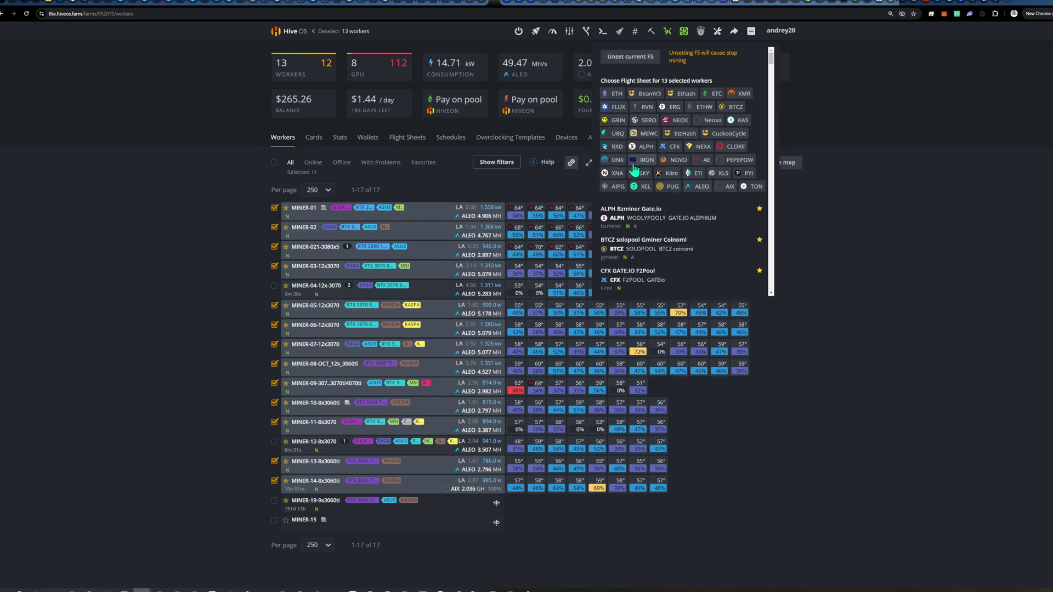
{"action": "scroll", "coordinate": [653, 171], "scroll_direction": "down", "scroll_amount": 3}
{"action": "scroll", "coordinate": [666, 186], "scroll_direction": "up", "scroll_amount": 3}
{"action": "left_click", "coordinate": [705, 190]}
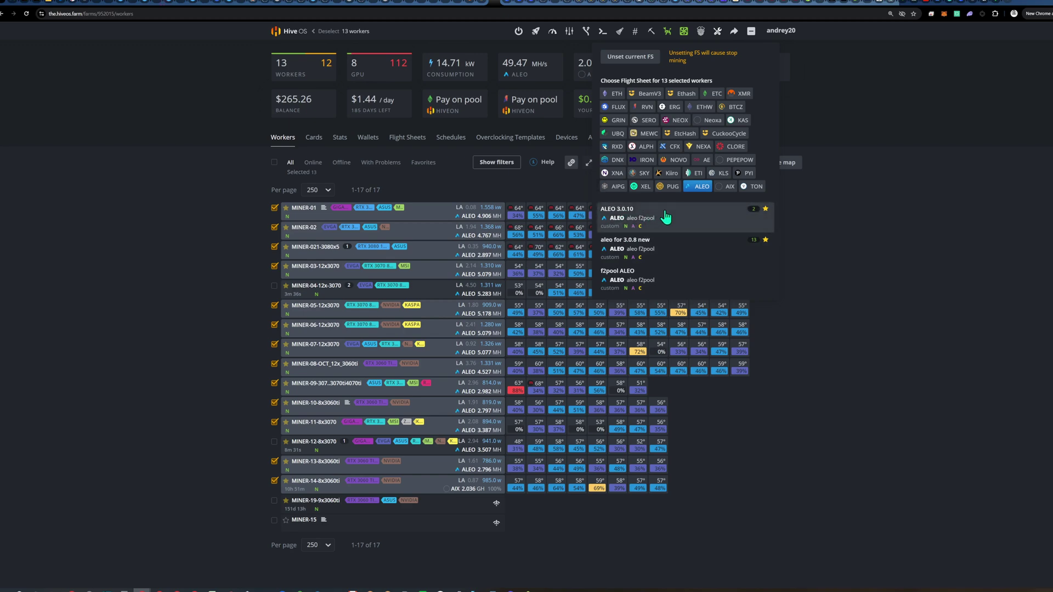
{"action": "left_click", "coordinate": [636, 217]}
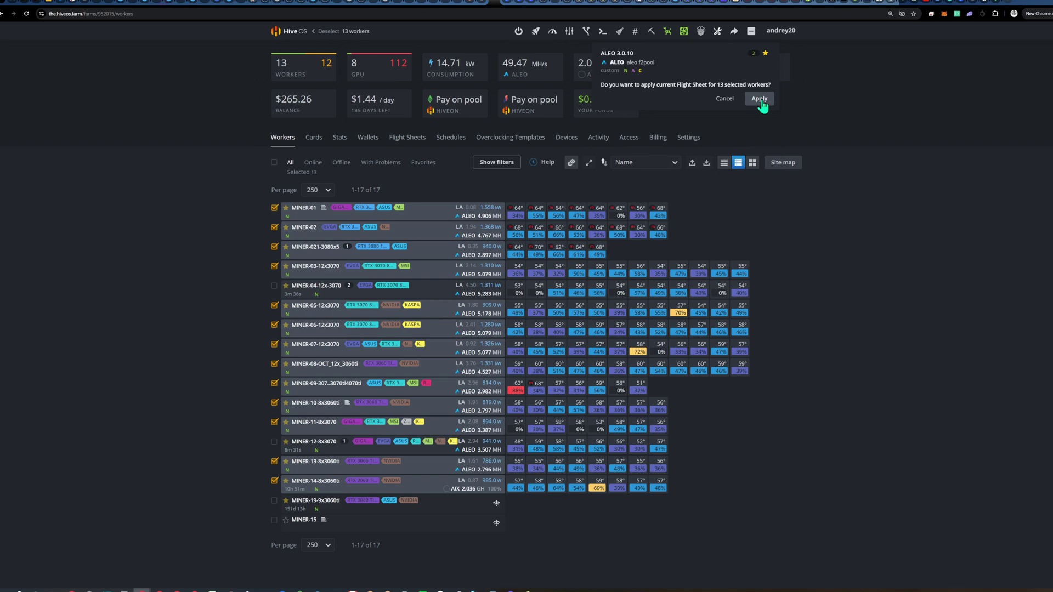
{"action": "left_click", "coordinate": [726, 100]}
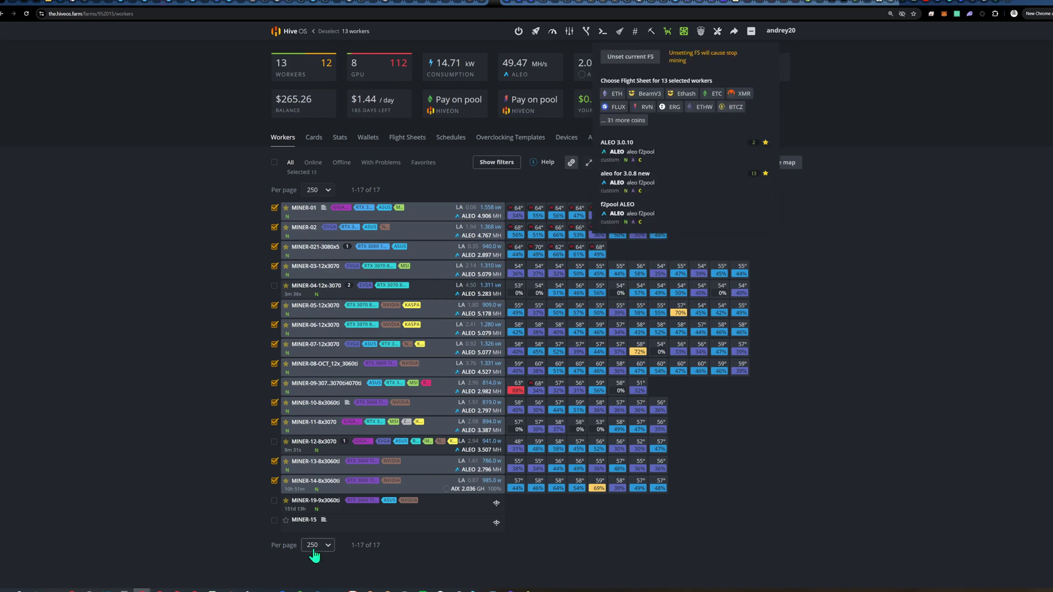
Step: Deselect MINER-14 and apply the ALEO 3.0.10 flight sheet to the remaining 12 workers
{"action": "left_click", "coordinate": [275, 482]}
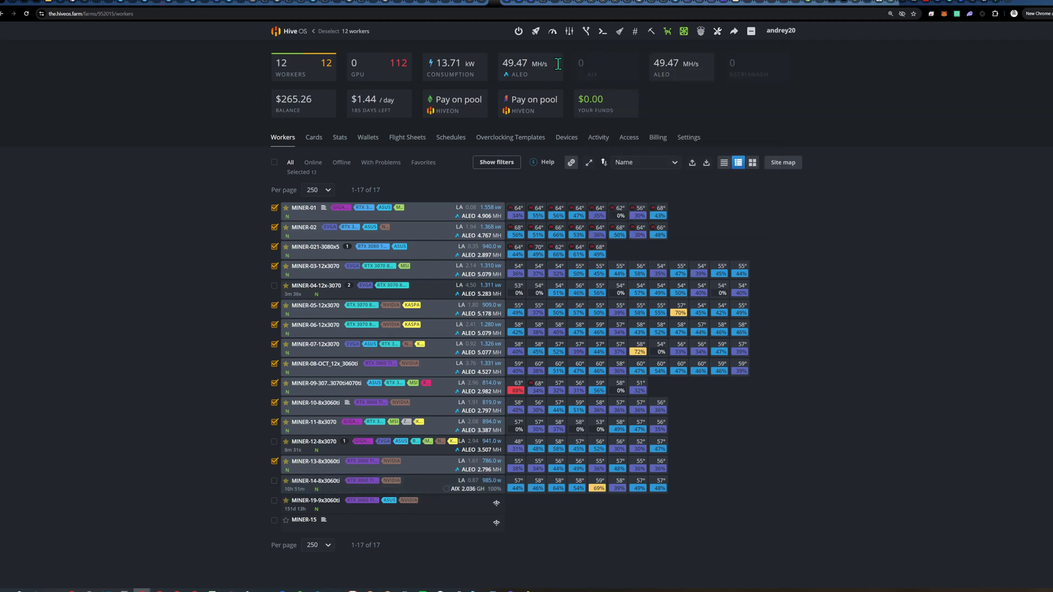
{"action": "left_click", "coordinate": [536, 31]}
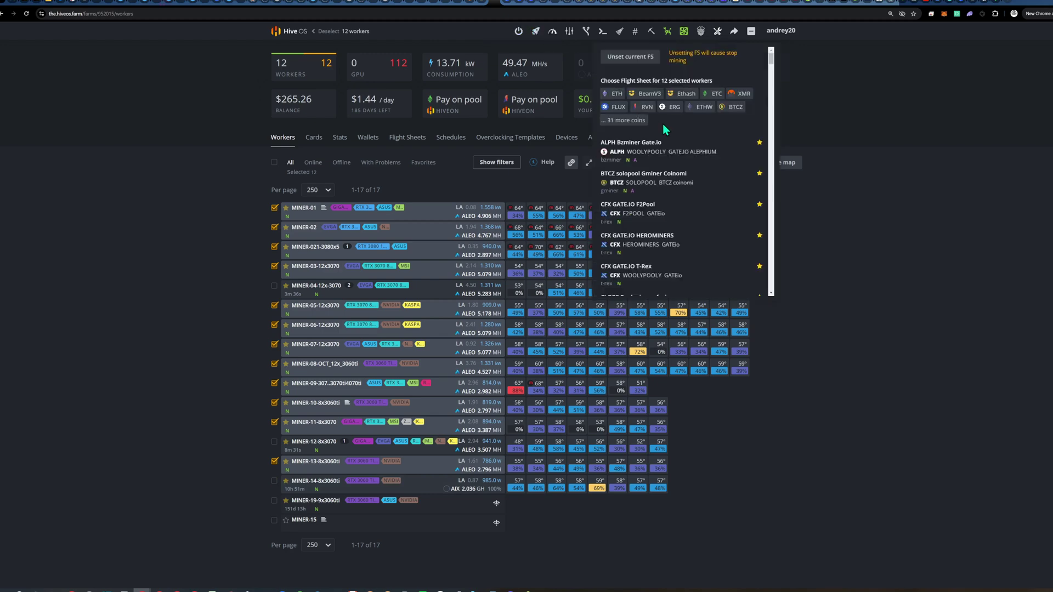
{"action": "left_click", "coordinate": [630, 121]}
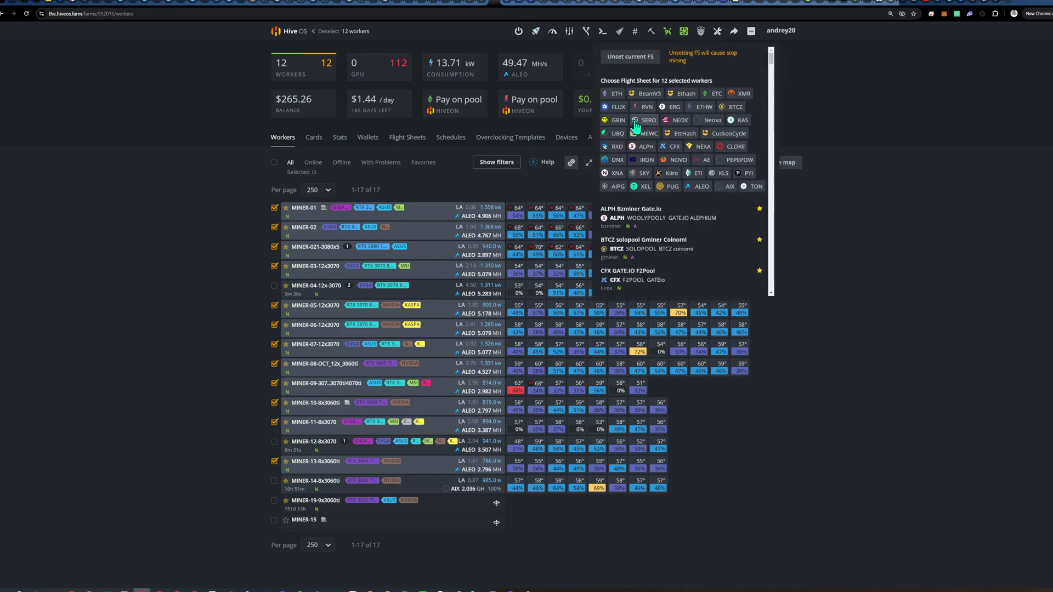
{"action": "left_click", "coordinate": [702, 187]}
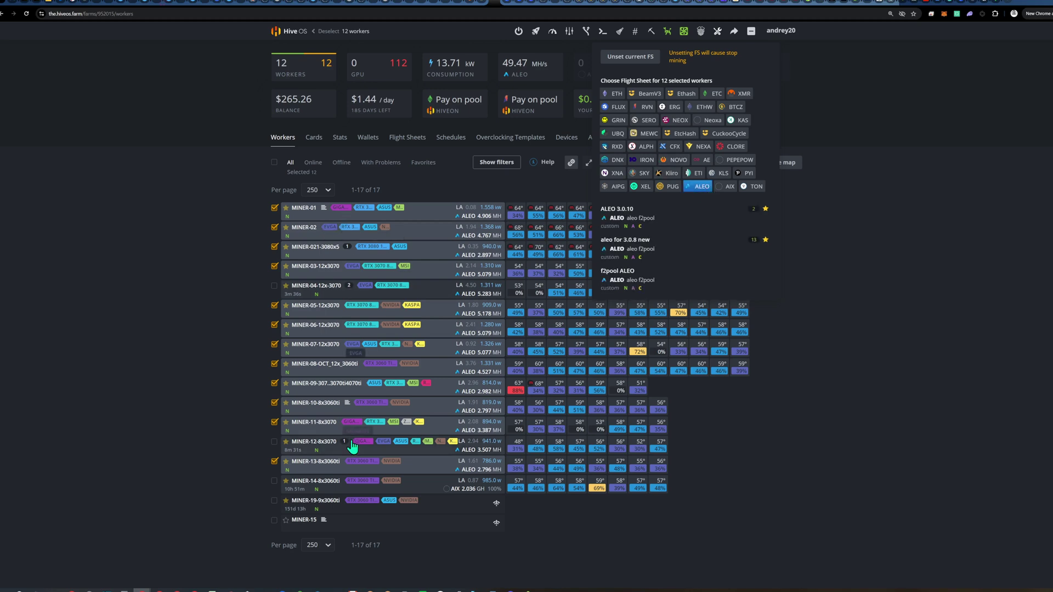
{"action": "left_click", "coordinate": [630, 218]}
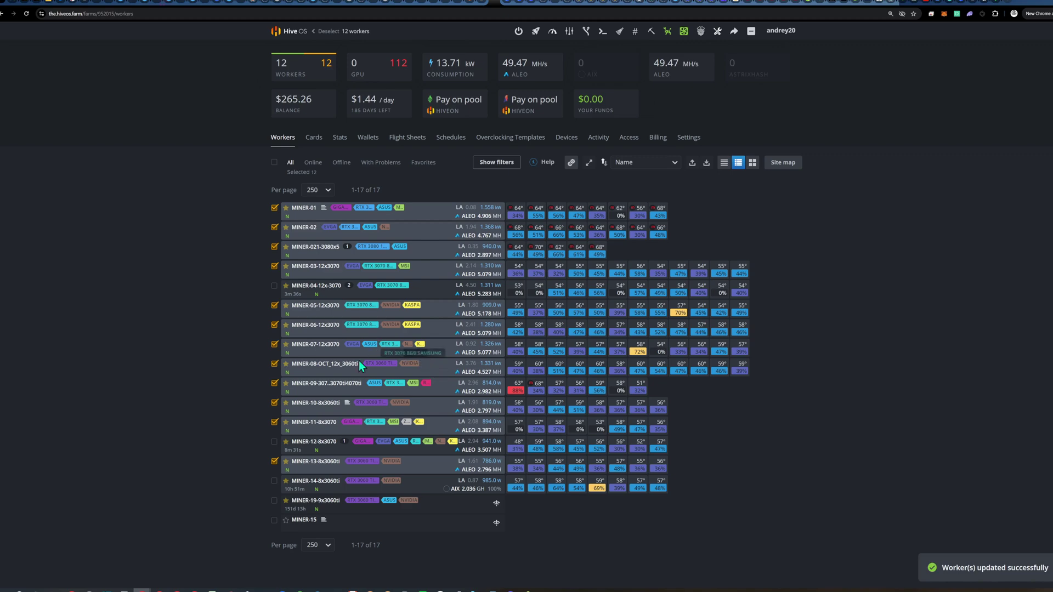
{"action": "left_click", "coordinate": [305, 443]}
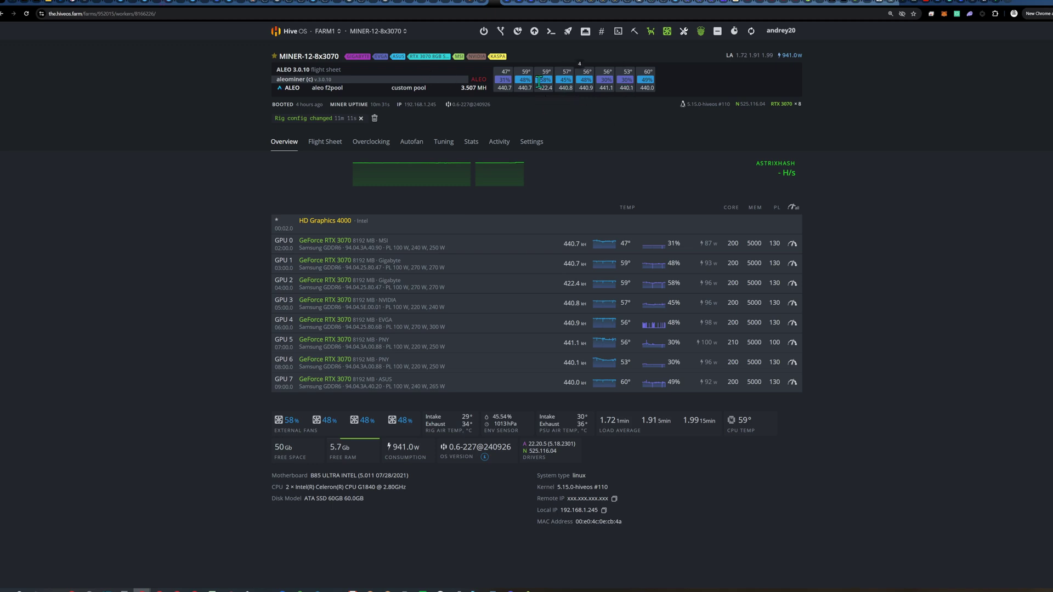
{"action": "left_click", "coordinate": [324, 30]}
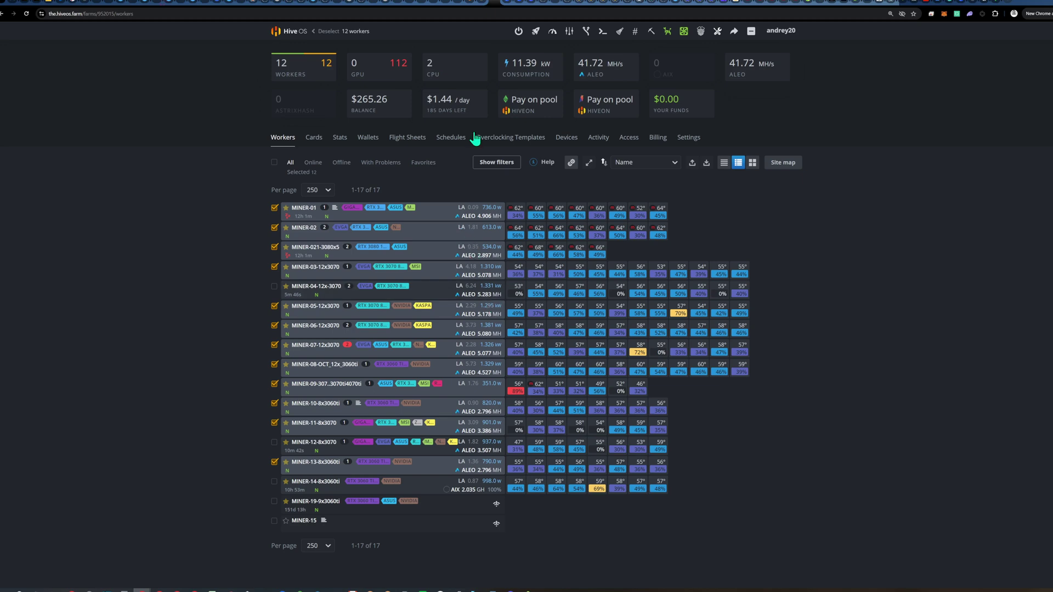
Step: Check f2pool's Aleo mining guide and help article, then return to the f2pool account home
{"action": "left_click", "coordinate": [507, 2]}
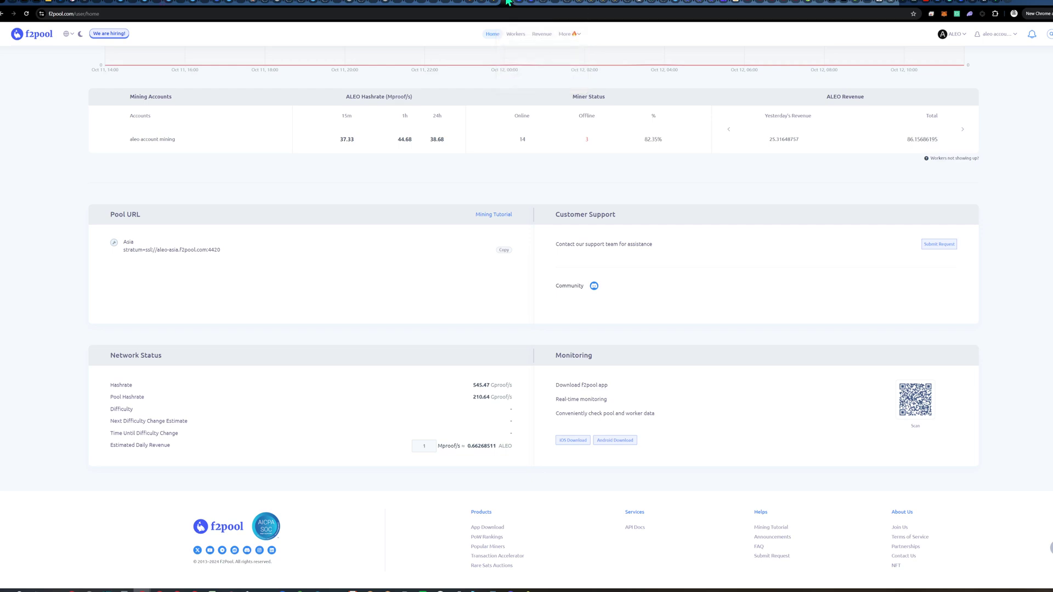
{"action": "scroll", "coordinate": [492, 90], "scroll_direction": "up", "scroll_amount": 5}
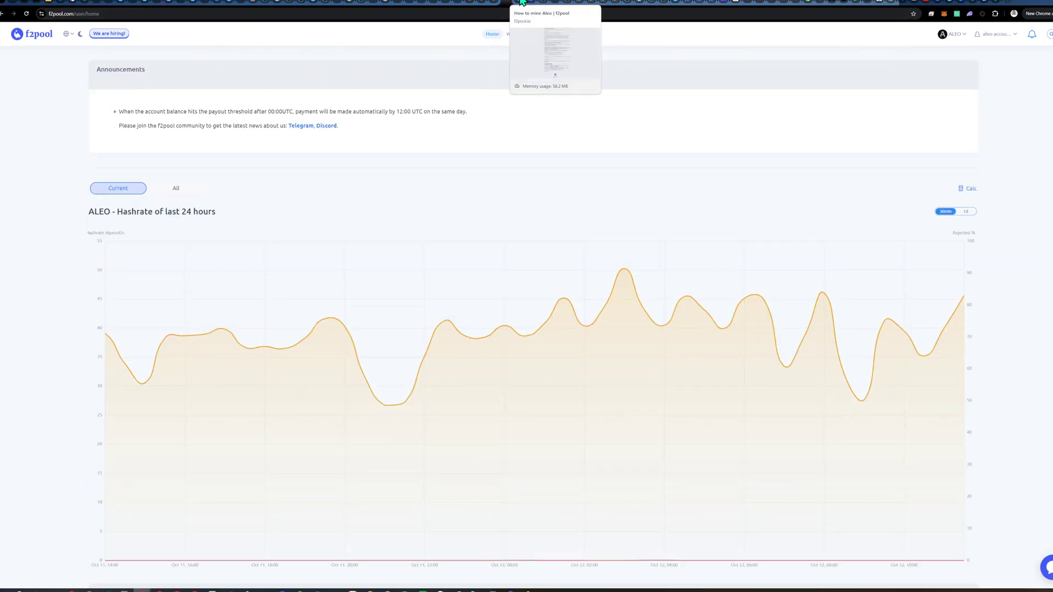
{"action": "left_click", "coordinate": [519, 5]}
{"action": "left_click", "coordinate": [534, 3]}
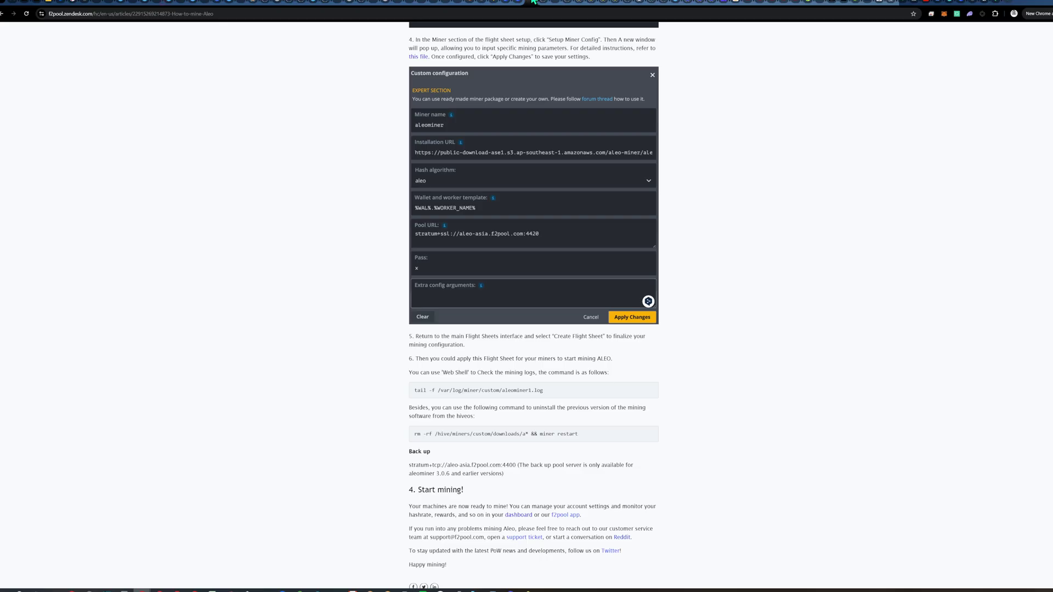
{"action": "left_click", "coordinate": [510, 3]}
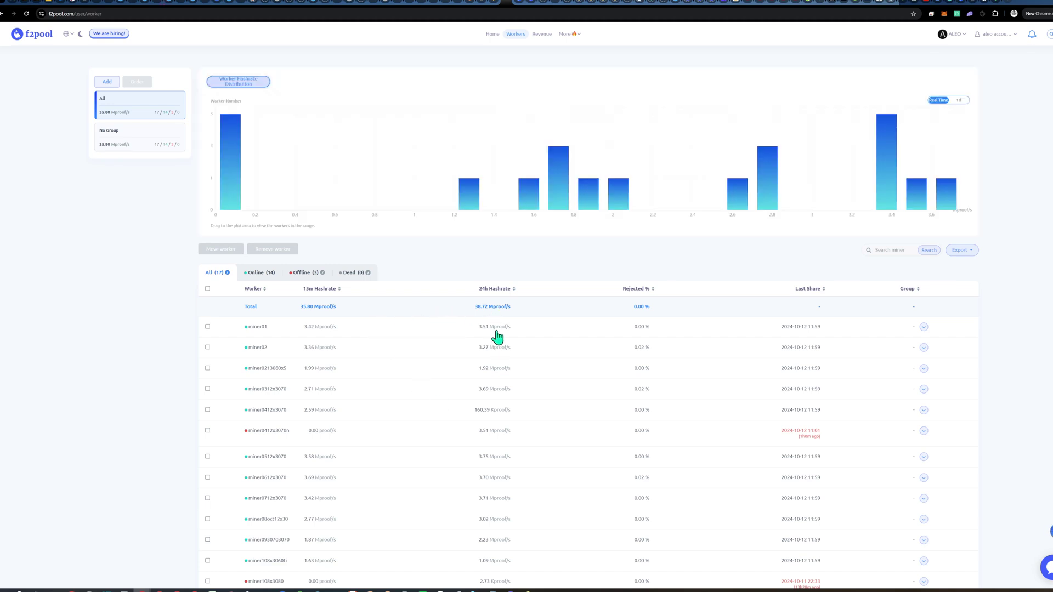
{"action": "scroll", "coordinate": [501, 530], "scroll_direction": "down", "scroll_amount": 2}
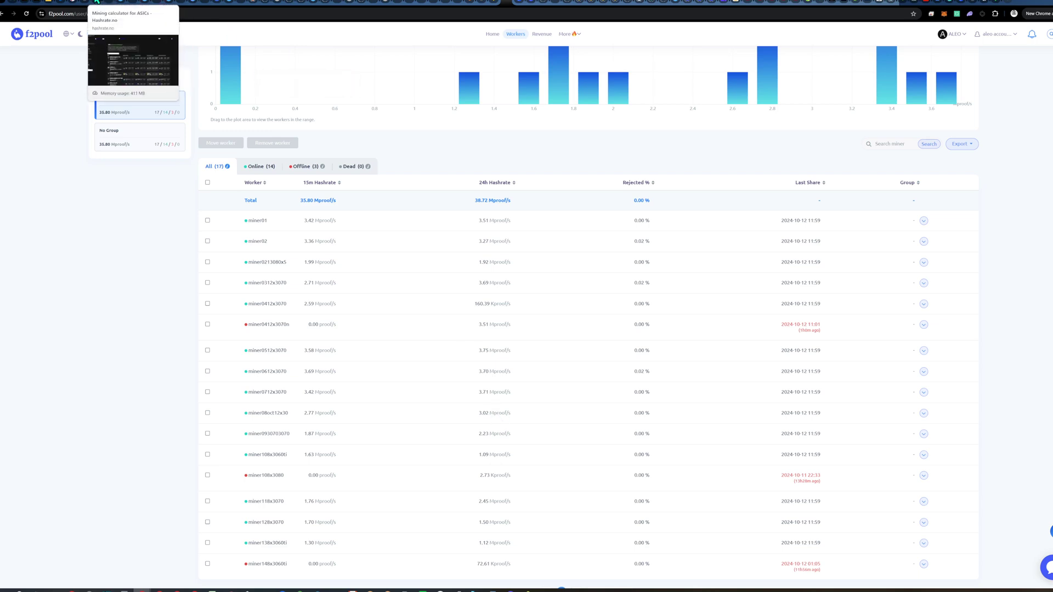
Step: Return to hashrate.no's RTX 3070 ALEO page showing 0.33 Mproof/s at 200 W
{"action": "left_click", "coordinate": [97, 2]}
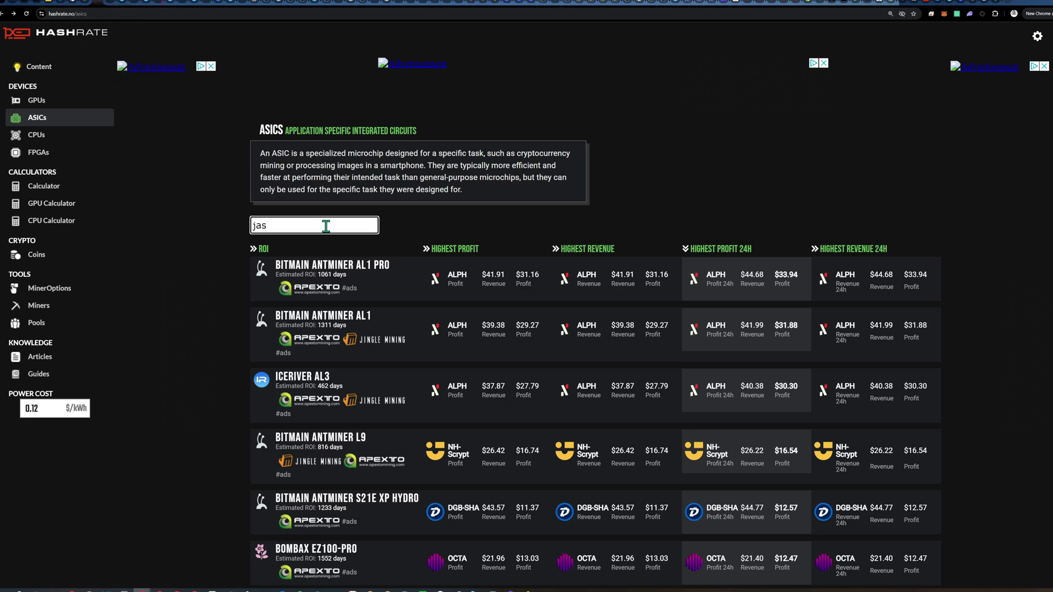
{"action": "left_click_drag", "start_coordinate": [324, 226], "coordinate": [192, 224]}
{"action": "key", "text": "alt+Left"}
{"action": "scroll", "coordinate": [815, 327], "scroll_direction": "down", "scroll_amount": 1}
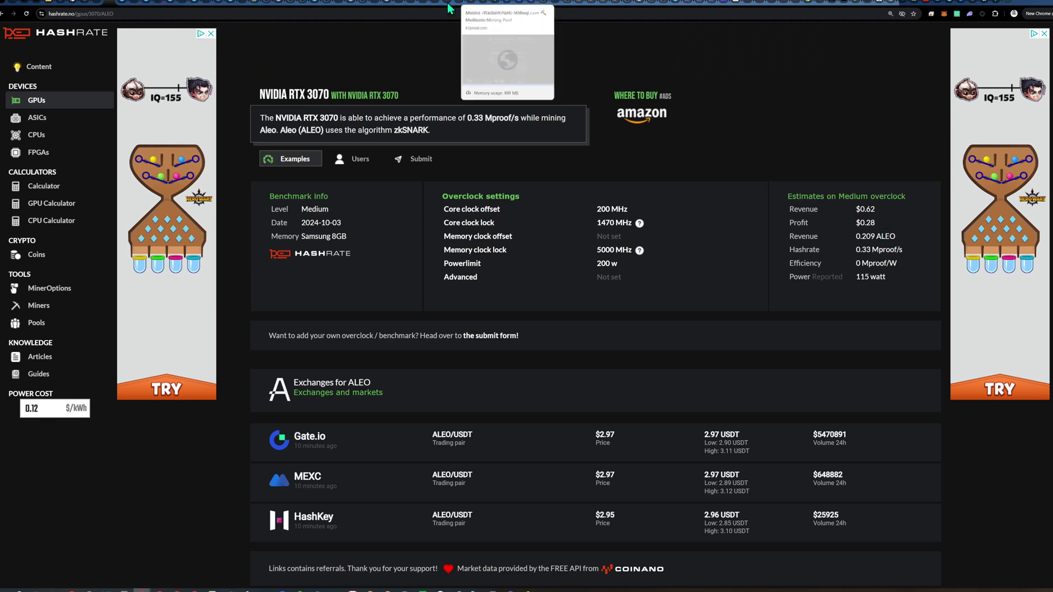
Step: Reload f2pool's worker list (37.10 Mproof/s total) and go back to the Hive OS FARM1 list
{"action": "left_click", "coordinate": [504, 1]}
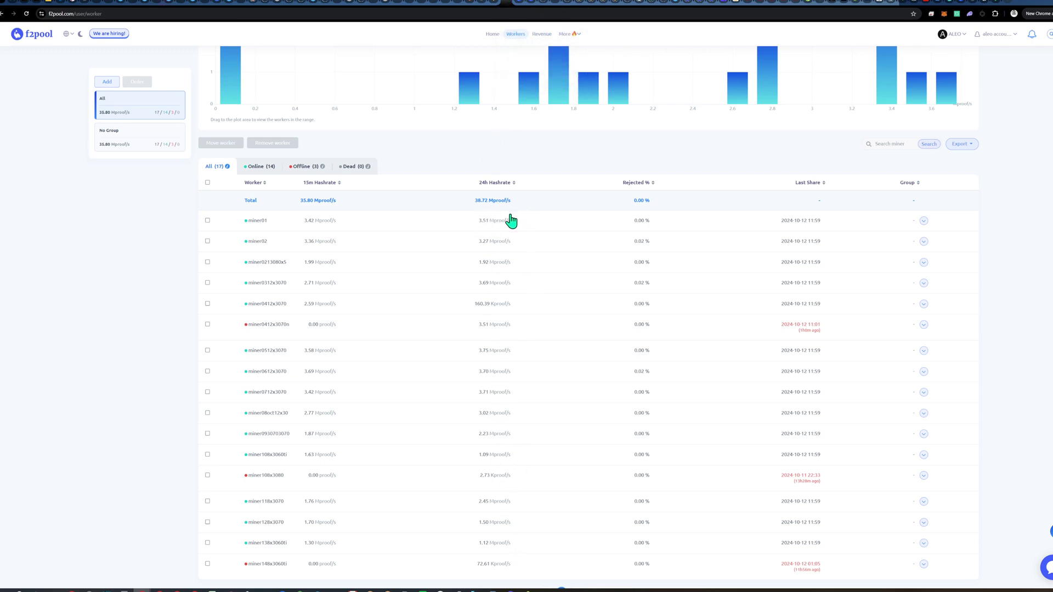
{"action": "left_click", "coordinate": [26, 13]}
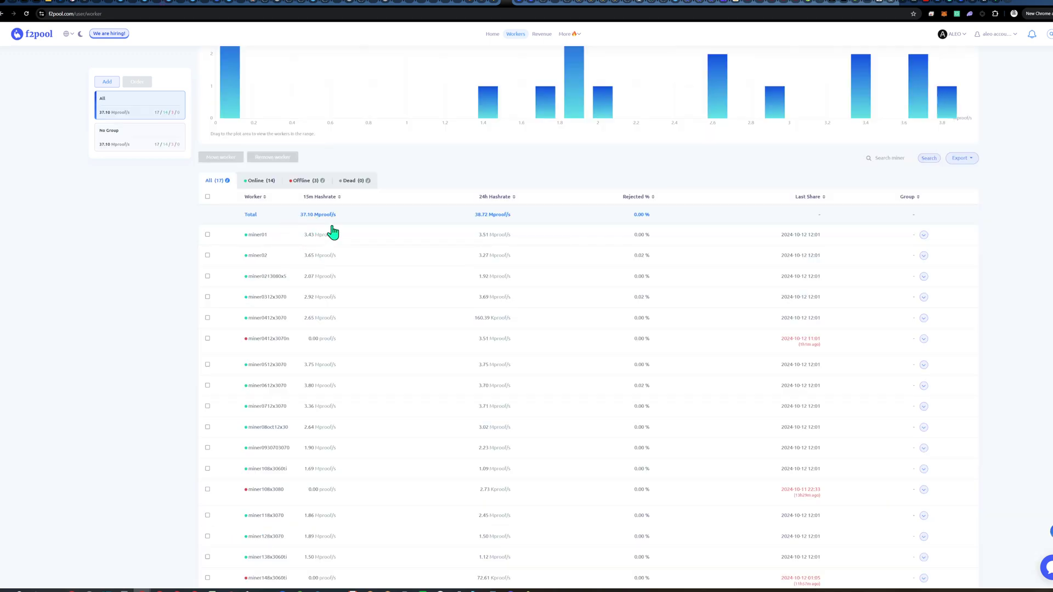
{"action": "left_click", "coordinate": [498, 2]}
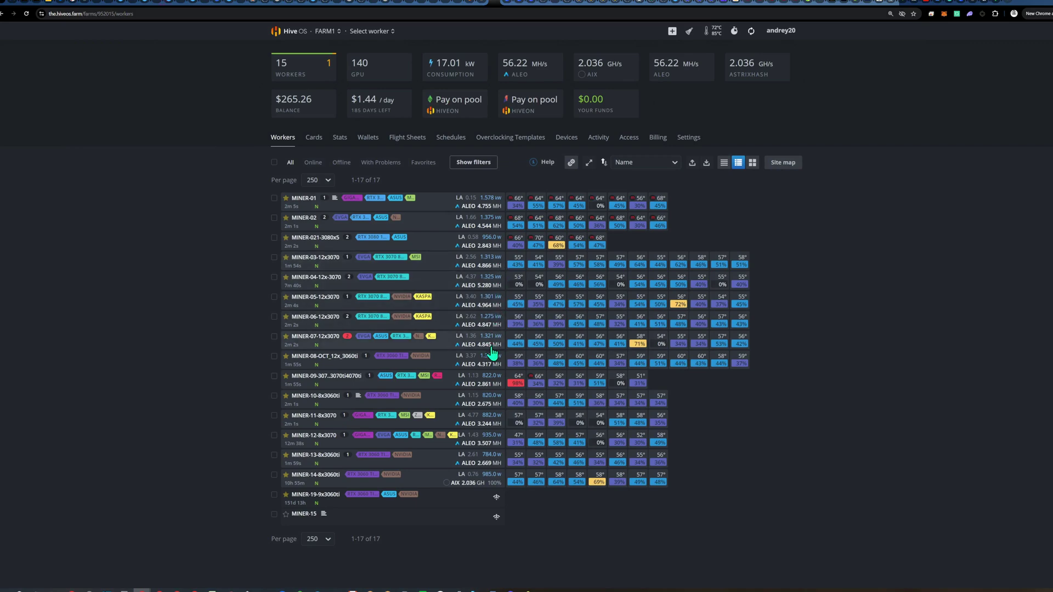
Step: Toggle the farm tile between daily power cost and consumption, then clear all worker messages
{"action": "left_click", "coordinate": [466, 77]}
{"action": "left_click", "coordinate": [466, 80]}
{"action": "left_click", "coordinate": [475, 71]}
{"action": "left_click", "coordinate": [471, 64]}
{"action": "left_click", "coordinate": [689, 31]}
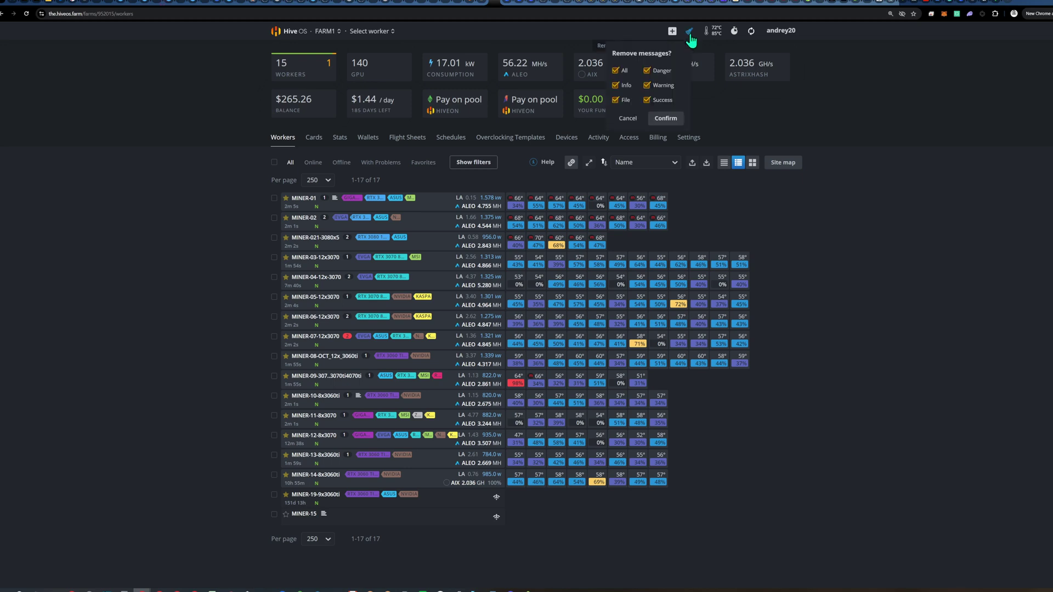
{"action": "left_click", "coordinate": [672, 117]}
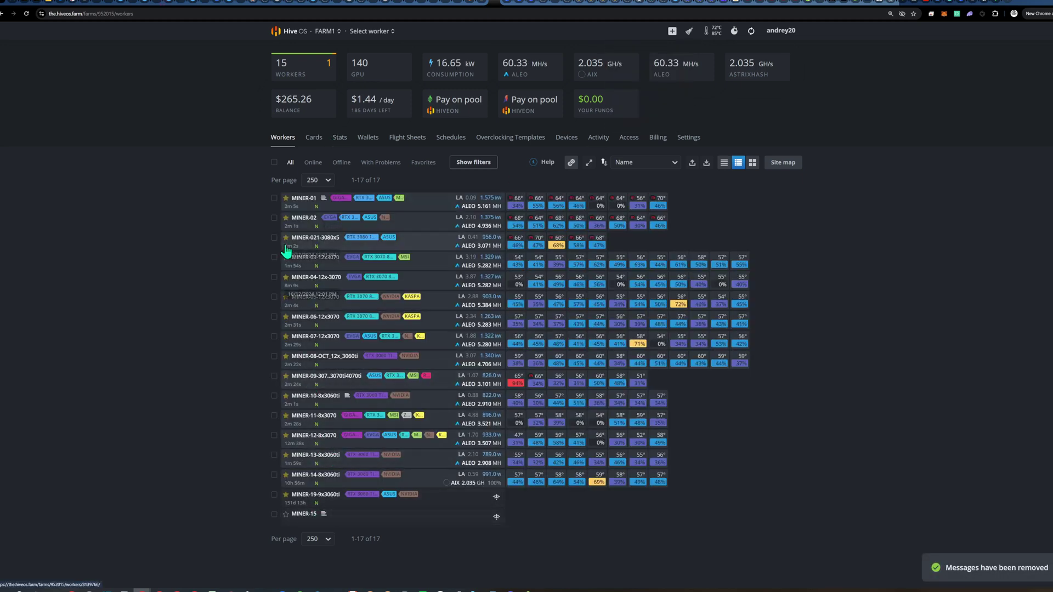
Step: Inspect the MINER-01 and MINER-04-12x-3070 worker overviews, returning to FARM1 between them
{"action": "left_click", "coordinate": [305, 198]}
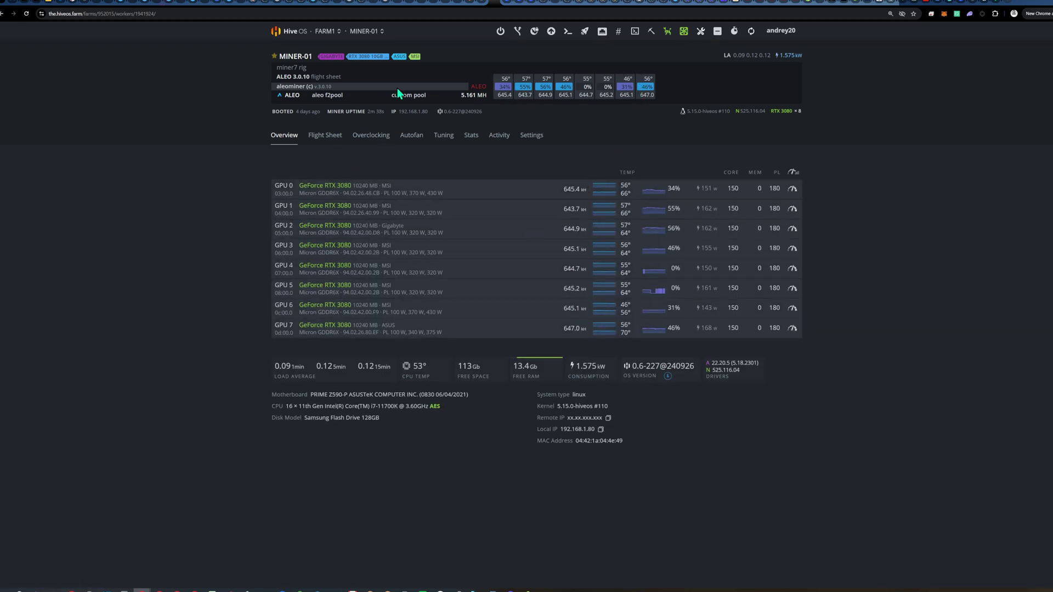
{"action": "left_click", "coordinate": [339, 31]}
{"action": "left_click", "coordinate": [337, 70]}
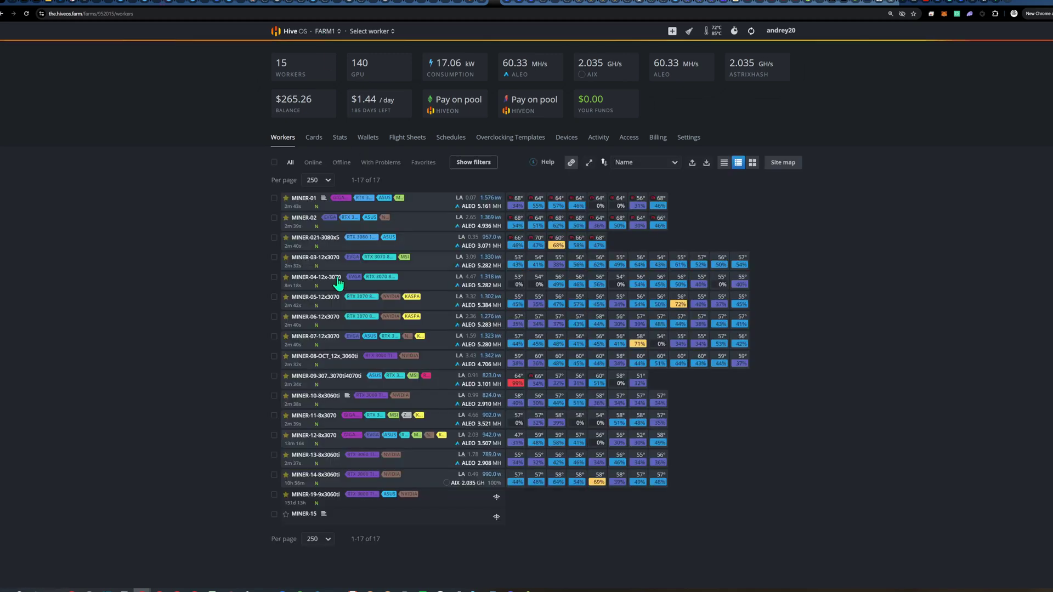
{"action": "left_click", "coordinate": [301, 278]}
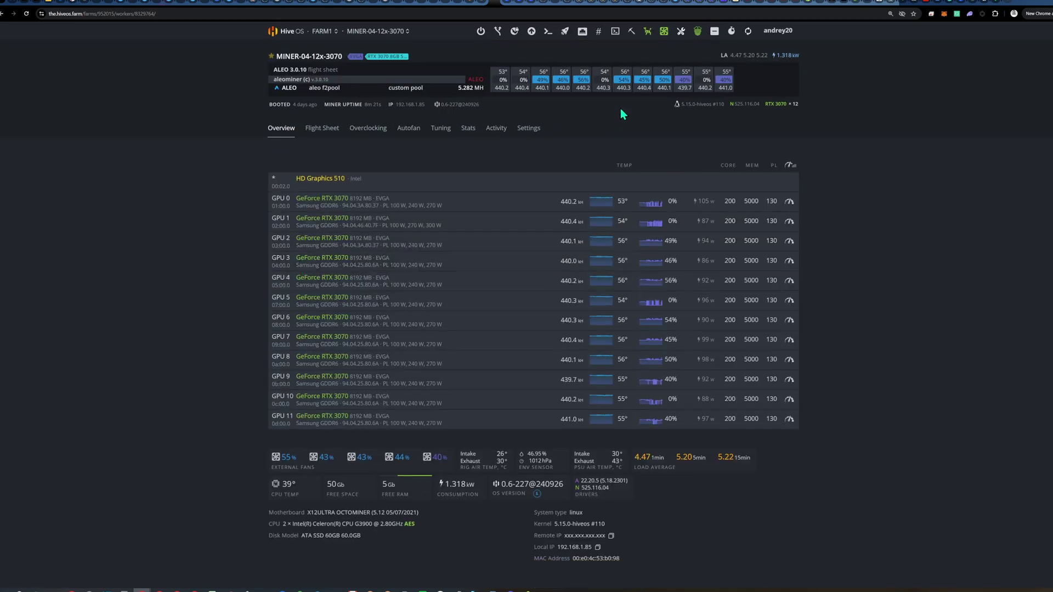
{"action": "left_click", "coordinate": [327, 31]}
{"action": "left_click", "coordinate": [329, 70]}
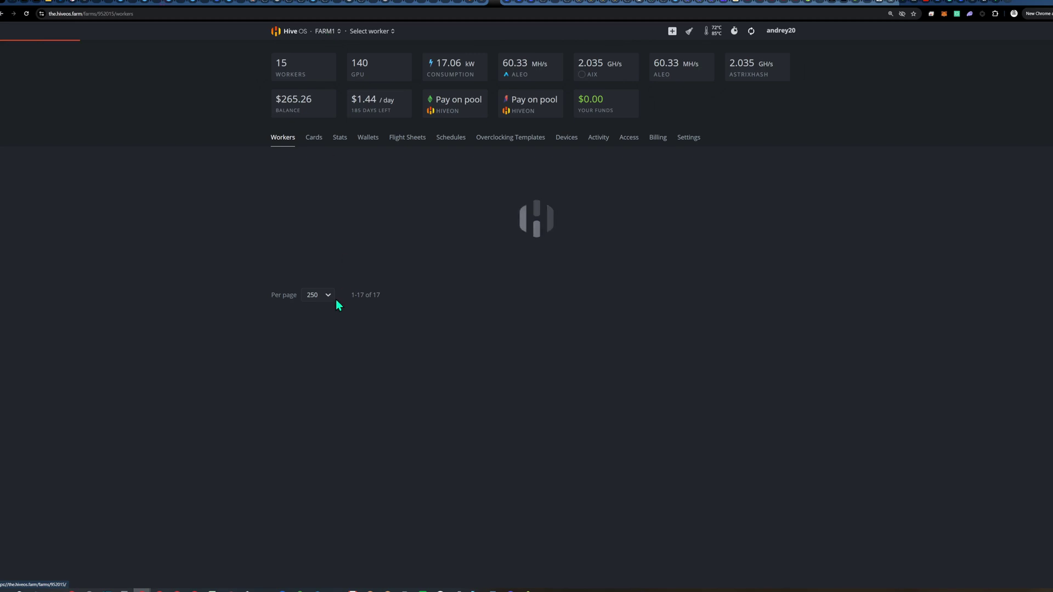